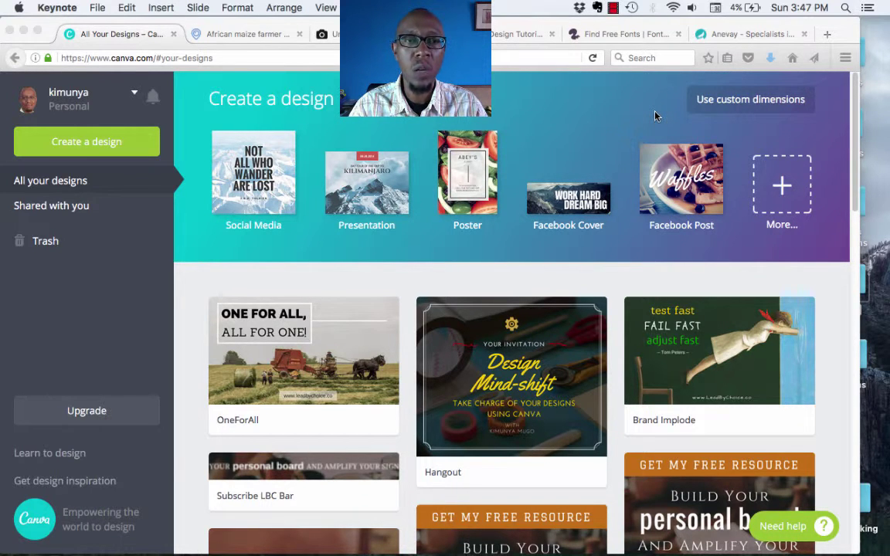
Scroll through the existing design thumbnails, including the OneForAll title image, and back to the top
{"action": "scroll", "coordinate": [746, 411], "scroll_direction": "down", "scroll_amount": 4}
{"action": "scroll", "coordinate": [745, 413], "scroll_direction": "down", "scroll_amount": 10}
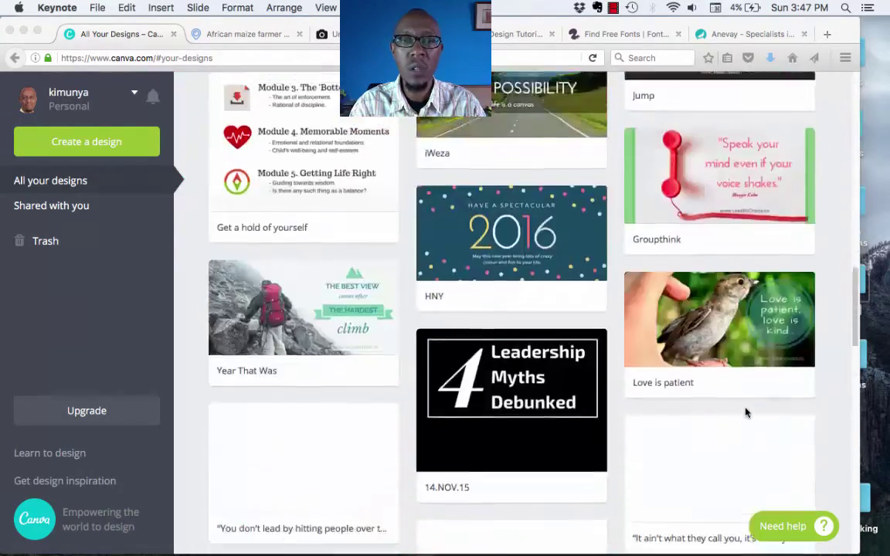
{"action": "scroll", "coordinate": [765, 347], "scroll_direction": "up", "scroll_amount": 15}
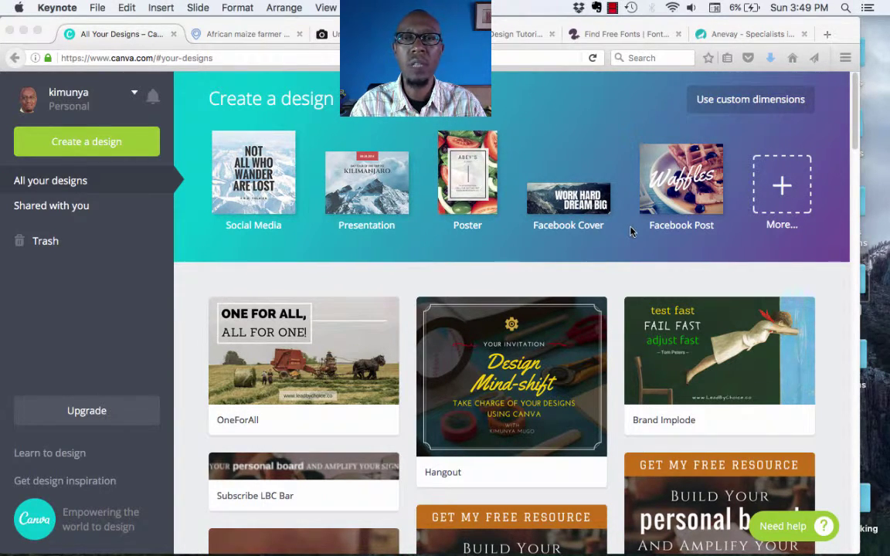
Switch to the browser and open the full design-type catalogue from the More tile
{"action": "left_click", "coordinate": [782, 185]}
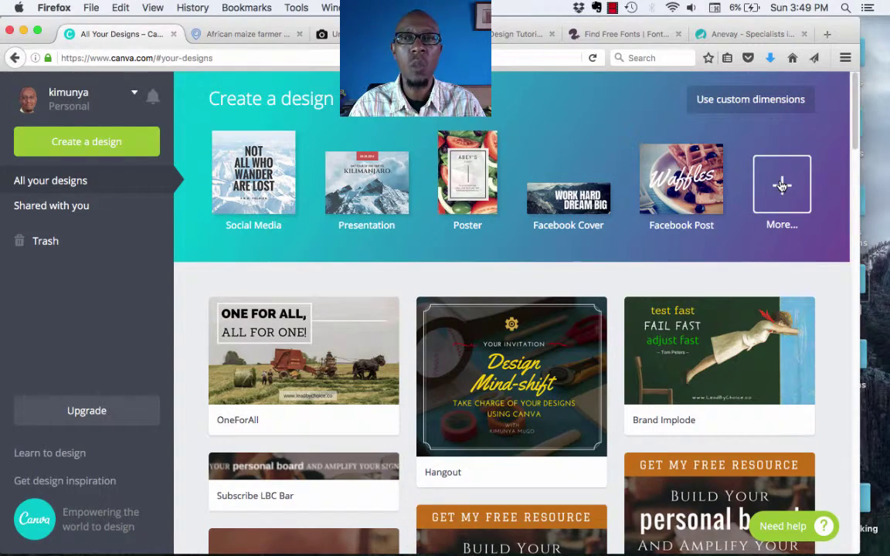
{"action": "left_click", "coordinate": [782, 185]}
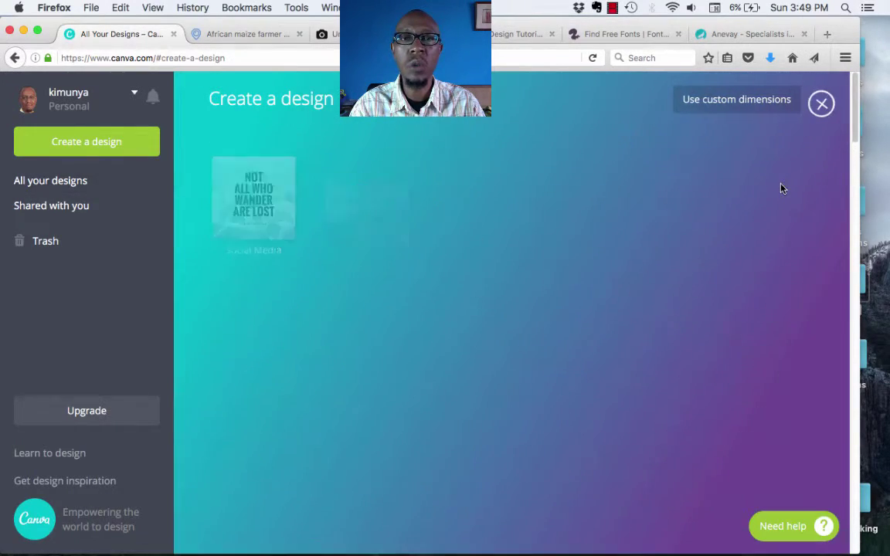
{"action": "scroll", "coordinate": [754, 297], "scroll_direction": "down", "scroll_amount": 1}
{"action": "scroll", "coordinate": [754, 301], "scroll_direction": "up", "scroll_amount": 1}
{"action": "scroll", "coordinate": [754, 300], "scroll_direction": "down", "scroll_amount": 3}
{"action": "scroll", "coordinate": [756, 303], "scroll_direction": "up", "scroll_amount": 1}
{"action": "scroll", "coordinate": [755, 303], "scroll_direction": "up", "scroll_amount": 2}
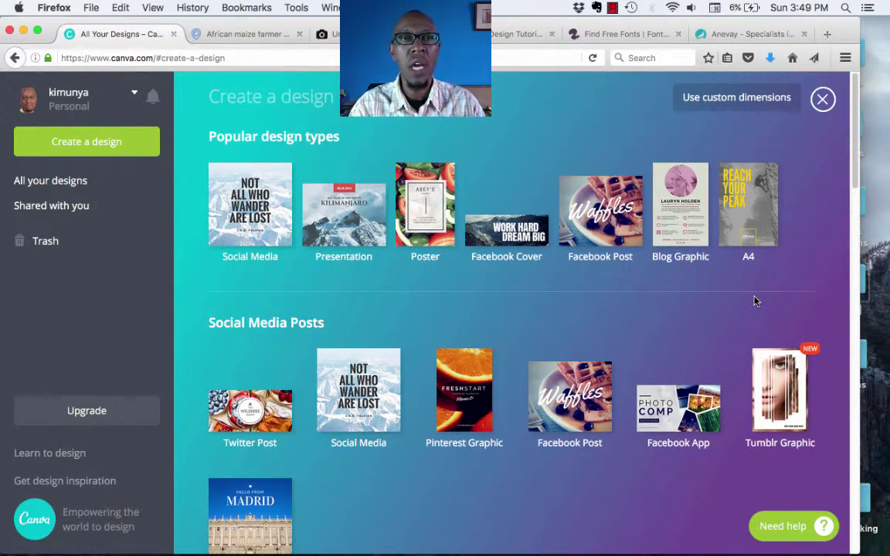
Scroll through categories such as Documents, Blogging & eBooks, Events and Ads, then back up
{"action": "scroll", "coordinate": [754, 300], "scroll_direction": "down", "scroll_amount": 1}
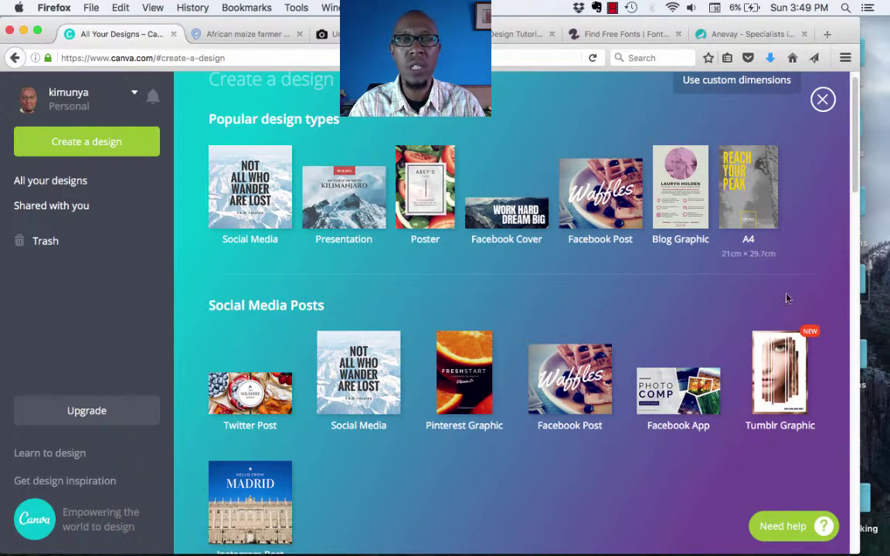
{"action": "scroll", "coordinate": [787, 299], "scroll_direction": "down", "scroll_amount": 4}
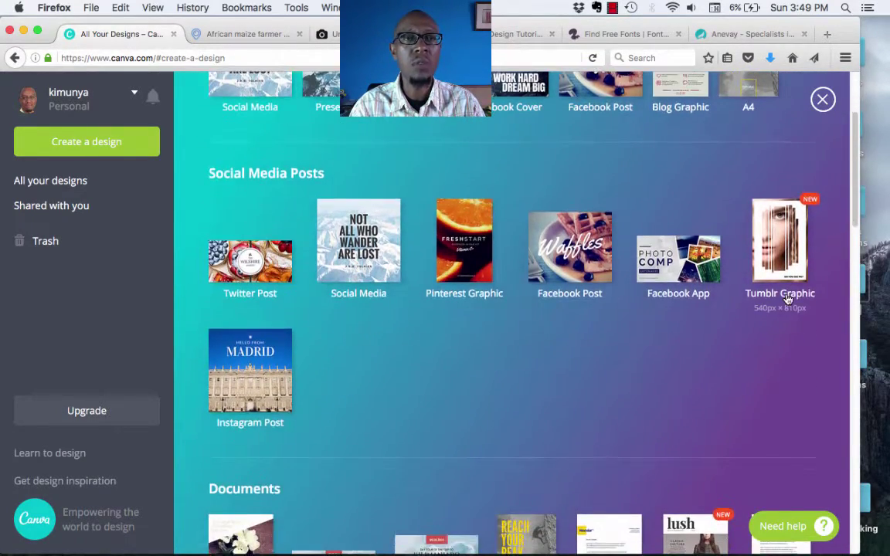
{"action": "scroll", "coordinate": [786, 299], "scroll_direction": "down", "scroll_amount": 8}
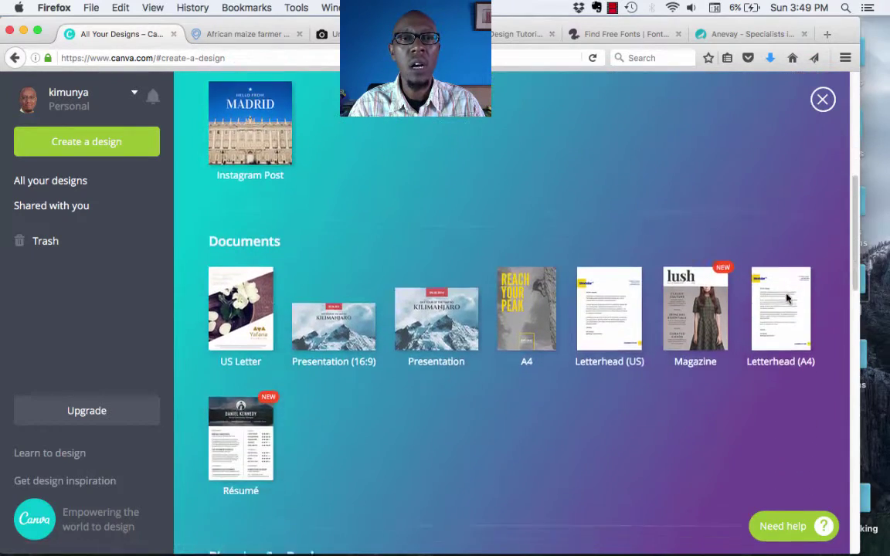
{"action": "scroll", "coordinate": [787, 299], "scroll_direction": "down", "scroll_amount": 3}
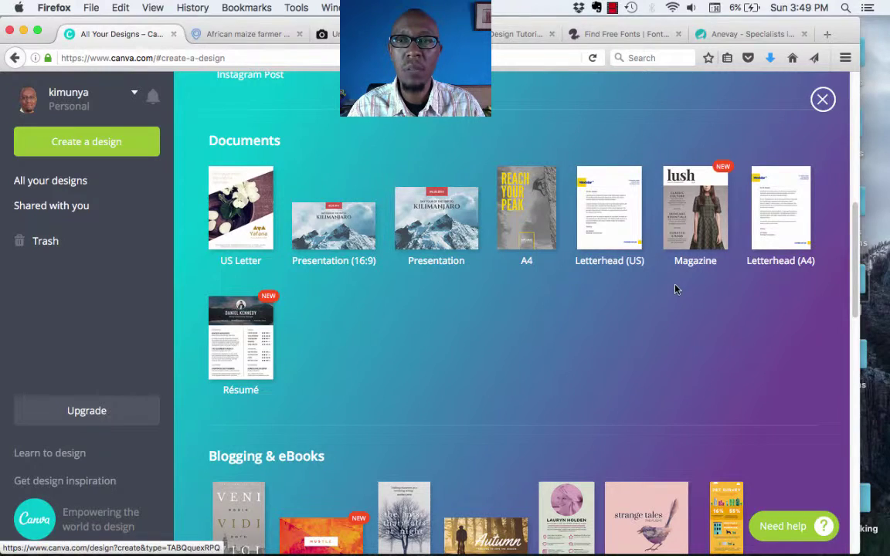
{"action": "scroll", "coordinate": [695, 292], "scroll_direction": "down", "scroll_amount": 5}
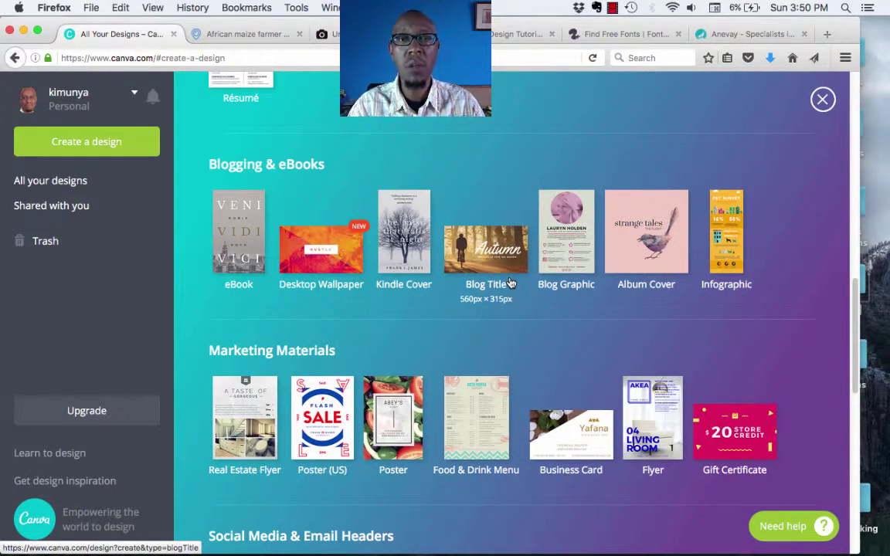
{"action": "scroll", "coordinate": [510, 283], "scroll_direction": "down", "scroll_amount": 5}
{"action": "scroll", "coordinate": [290, 239], "scroll_direction": "down", "scroll_amount": 1}
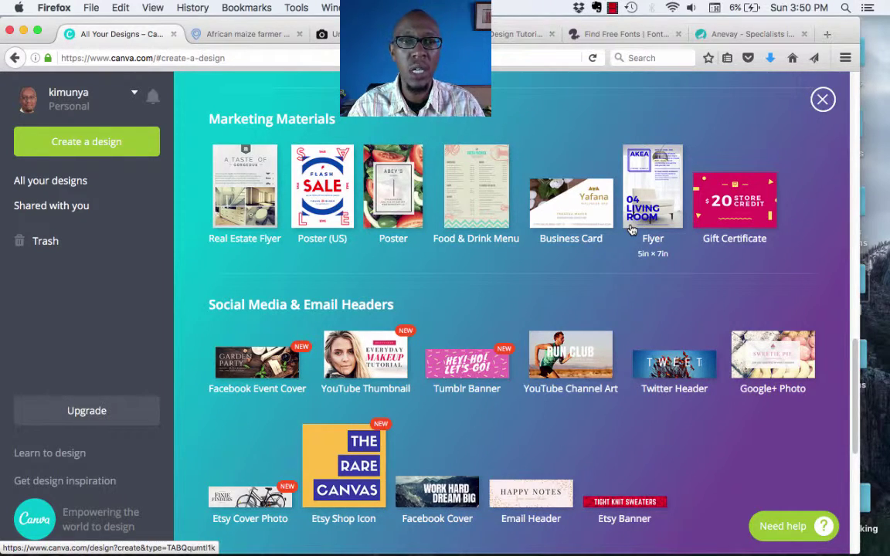
{"action": "scroll", "coordinate": [632, 229], "scroll_direction": "down", "scroll_amount": 4}
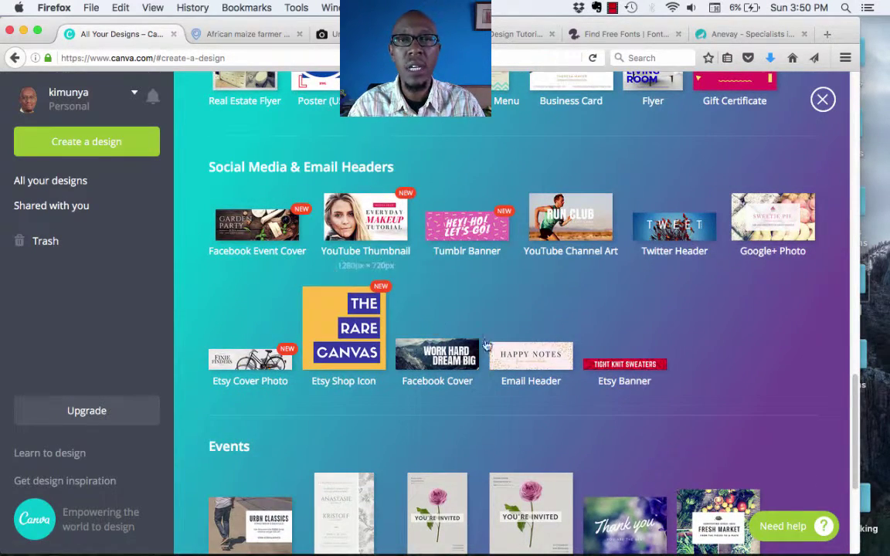
{"action": "scroll", "coordinate": [706, 324], "scroll_direction": "down", "scroll_amount": 6}
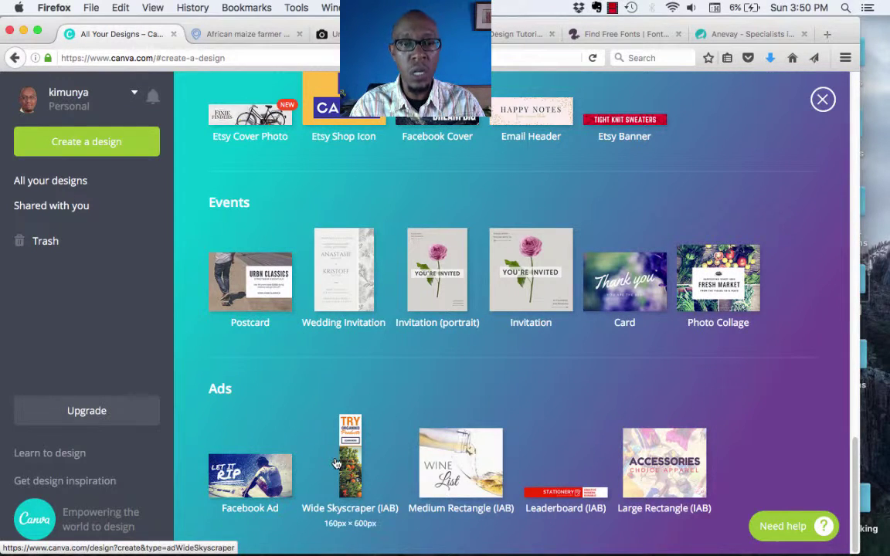
{"action": "scroll", "coordinate": [611, 376], "scroll_direction": "up", "scroll_amount": 10}
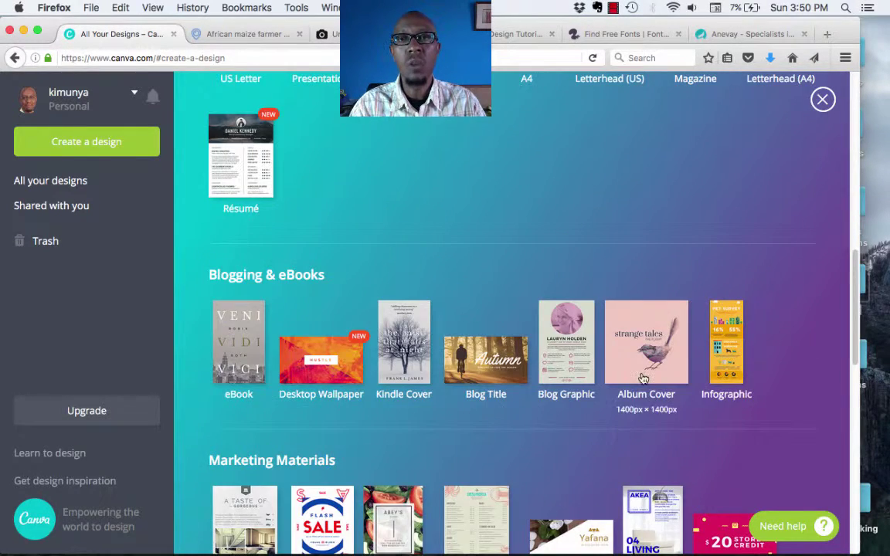
{"action": "scroll", "coordinate": [643, 378], "scroll_direction": "up", "scroll_amount": 5}
{"action": "scroll", "coordinate": [643, 378], "scroll_direction": "up", "scroll_amount": 2}
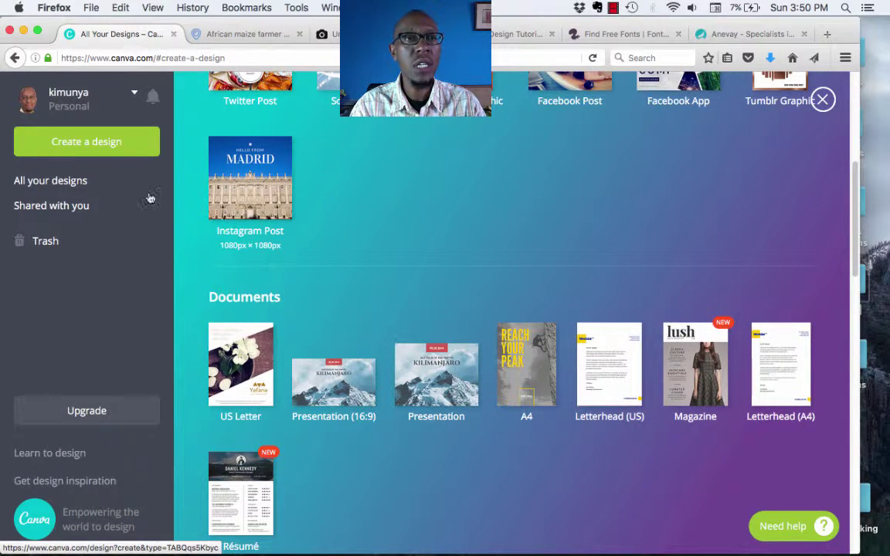
Create a new 560 × 315 px Blog Title design from the Blogging & eBooks category
{"action": "left_click", "coordinate": [101, 147]}
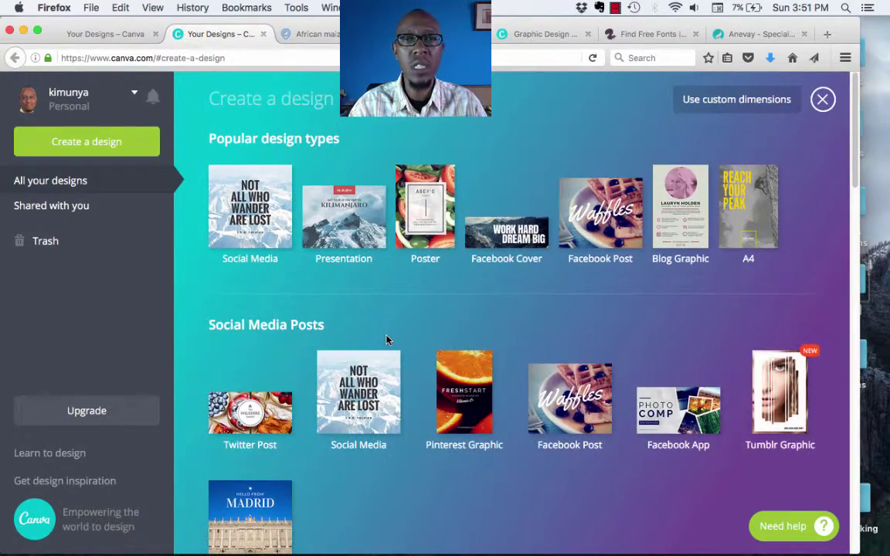
{"action": "scroll", "coordinate": [386, 340], "scroll_direction": "down", "scroll_amount": 10}
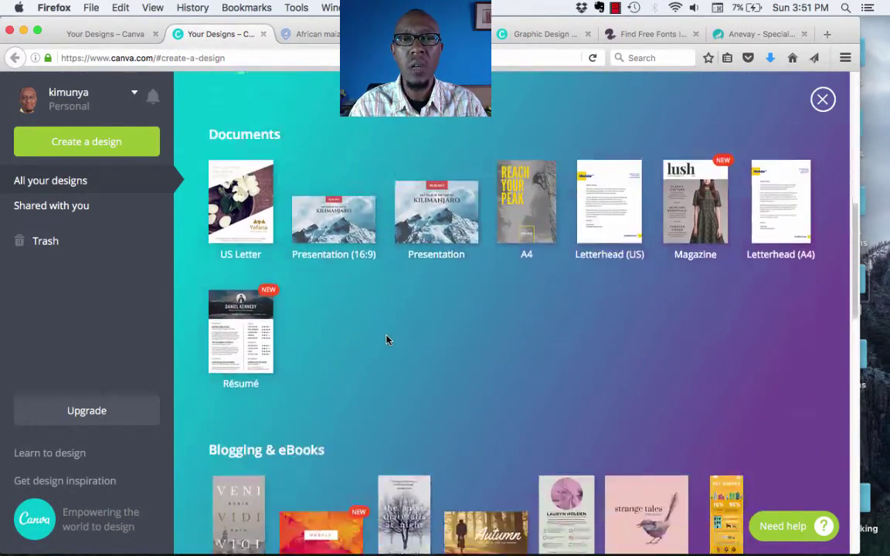
{"action": "scroll", "coordinate": [386, 340], "scroll_direction": "down", "scroll_amount": 5}
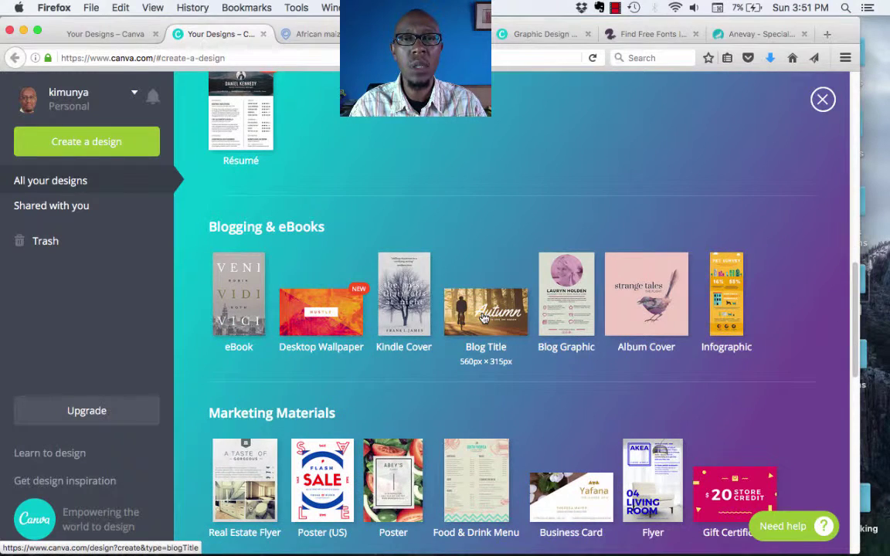
{"action": "left_click", "coordinate": [484, 316]}
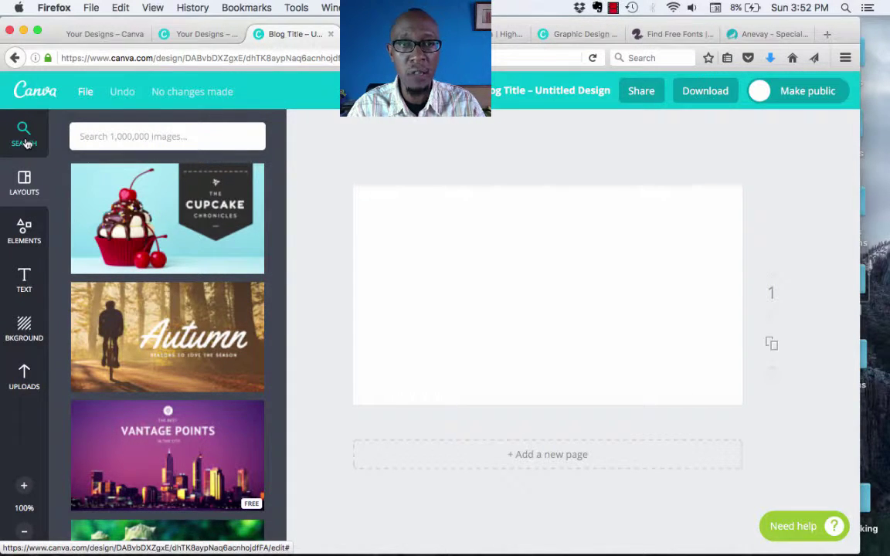
Search the image library for 'canva', then show the Layouts and Elements categories
{"action": "left_click", "coordinate": [89, 133]}
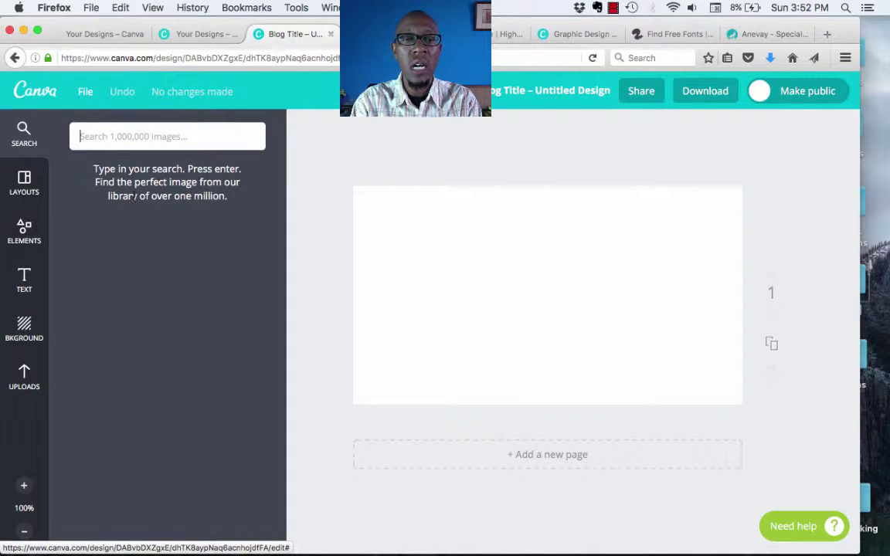
{"action": "type", "text": "canva"}
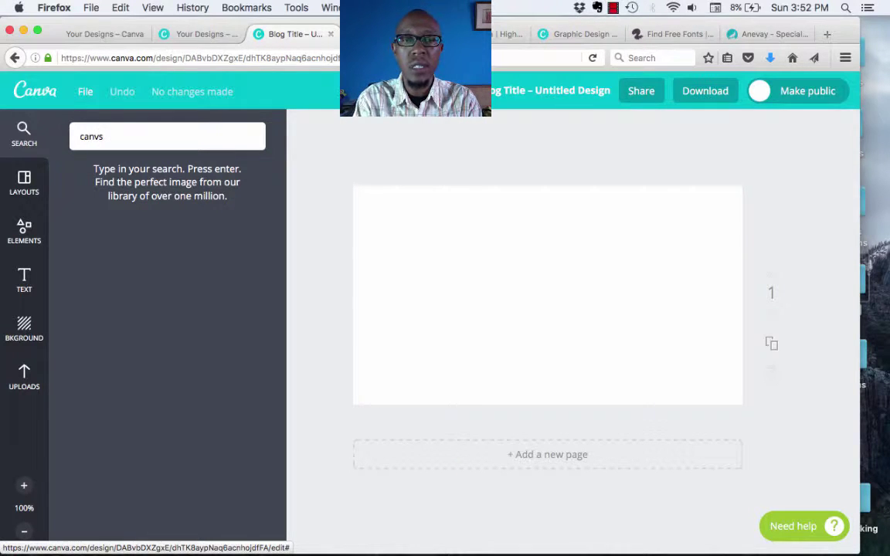
{"action": "key", "text": "Return"}
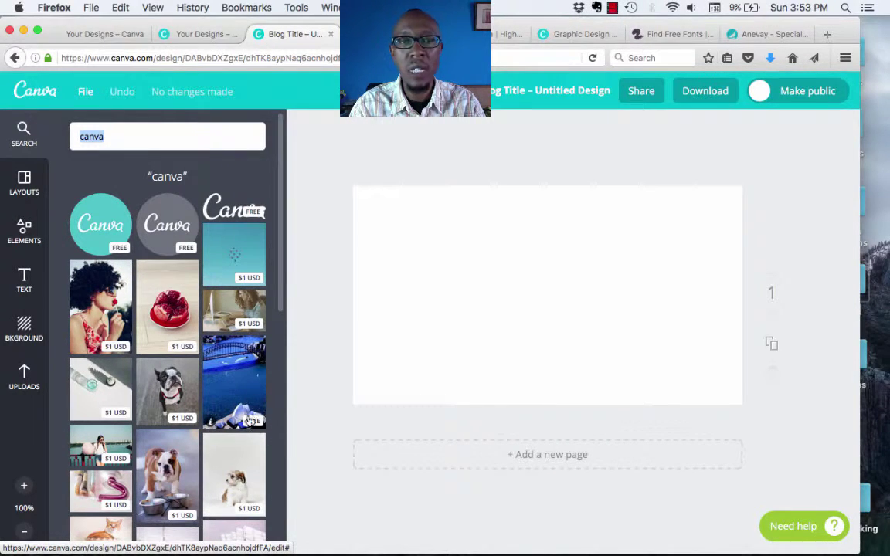
{"action": "scroll", "coordinate": [261, 435], "scroll_direction": "down", "scroll_amount": 3}
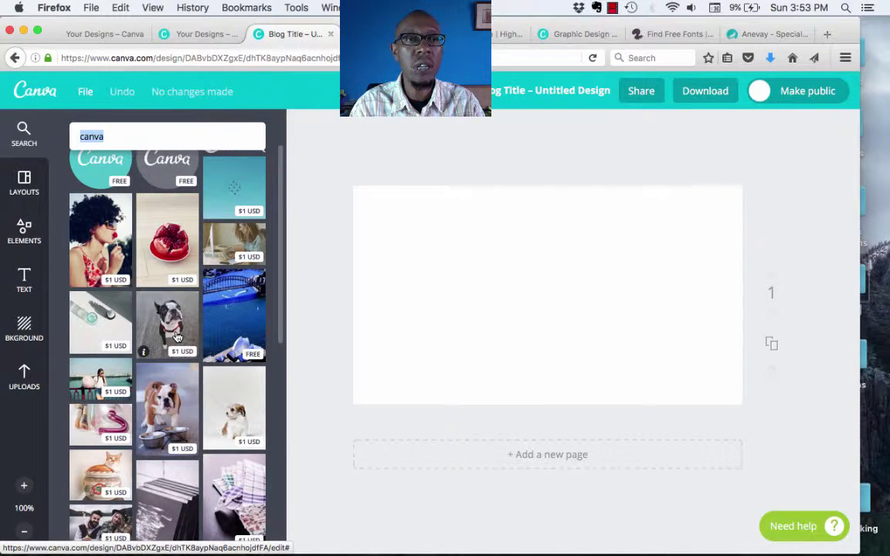
{"action": "scroll", "coordinate": [176, 337], "scroll_direction": "up", "scroll_amount": 1}
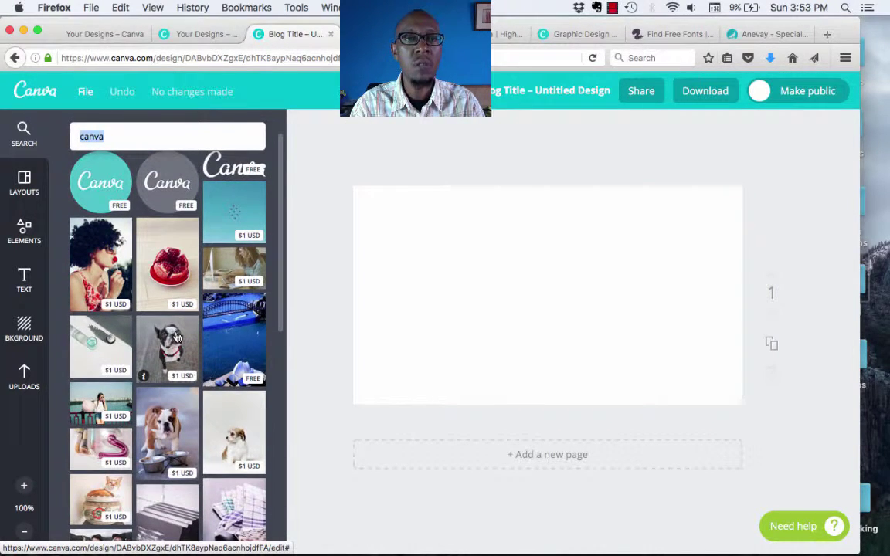
{"action": "left_click", "coordinate": [21, 192]}
{"action": "left_click", "coordinate": [28, 234]}
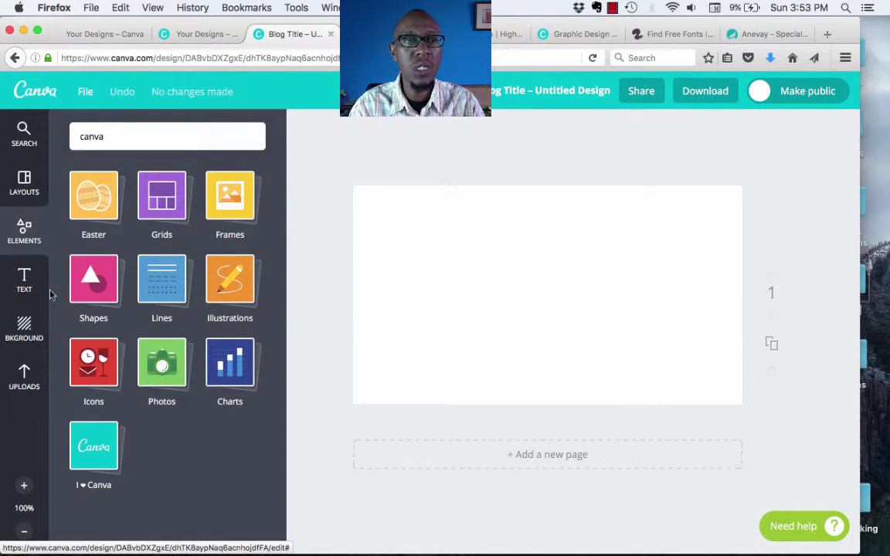
Add the Bedtime Fairy Stories text template, edit its top line, then delete the whole group
{"action": "left_click", "coordinate": [24, 280]}
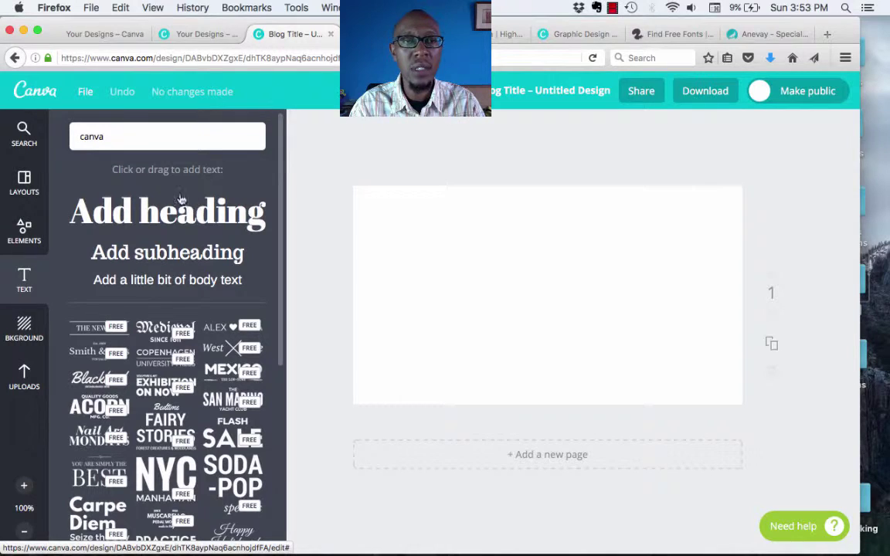
{"action": "scroll", "coordinate": [208, 365], "scroll_direction": "down", "scroll_amount": 4}
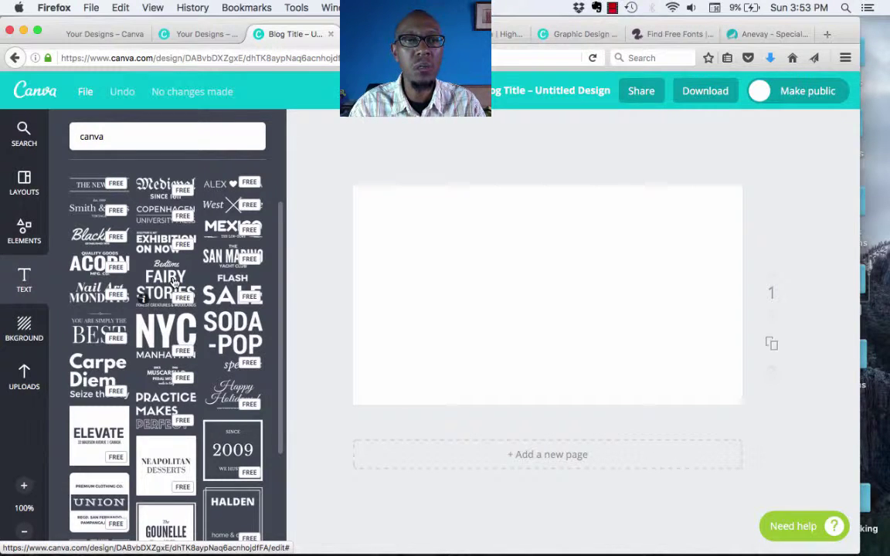
{"action": "left_click", "coordinate": [174, 282]}
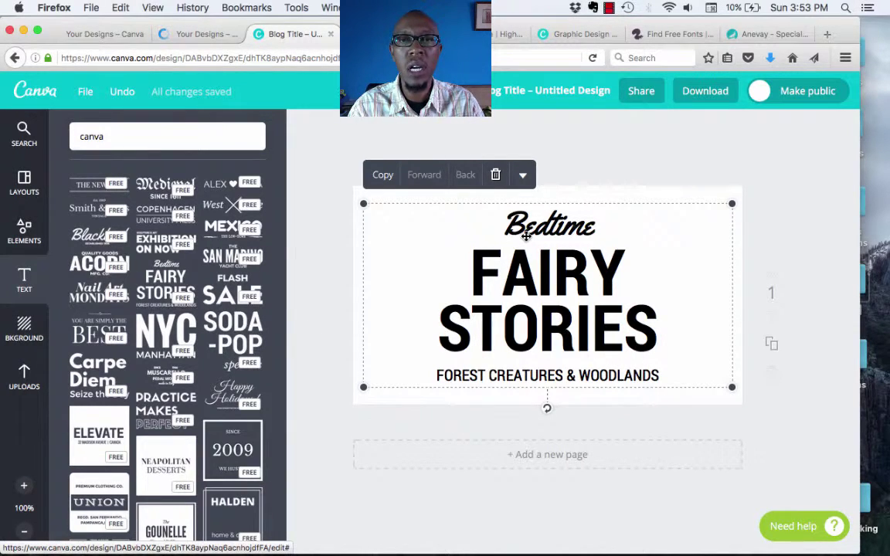
{"action": "double_click", "coordinate": [526, 236]}
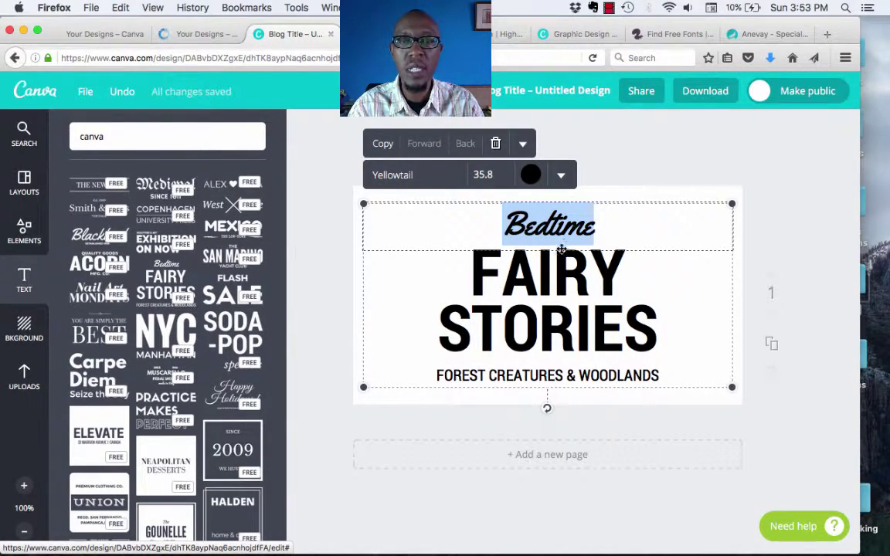
{"action": "type", "text": "bvbvnb"}
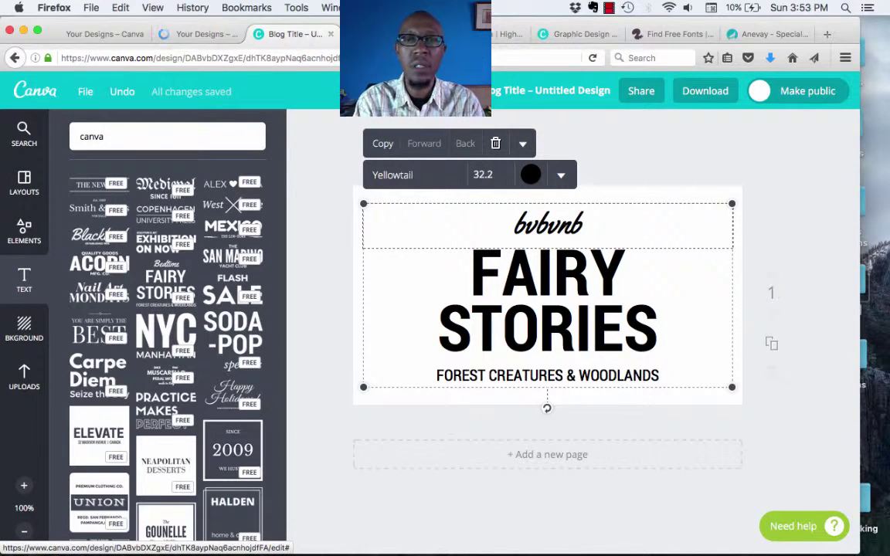
{"action": "key", "text": "BackSpace"}
{"action": "key", "text": "BackSpace"}
{"action": "key", "text": "BackSpace"}
{"action": "key", "text": "BackSpace"}
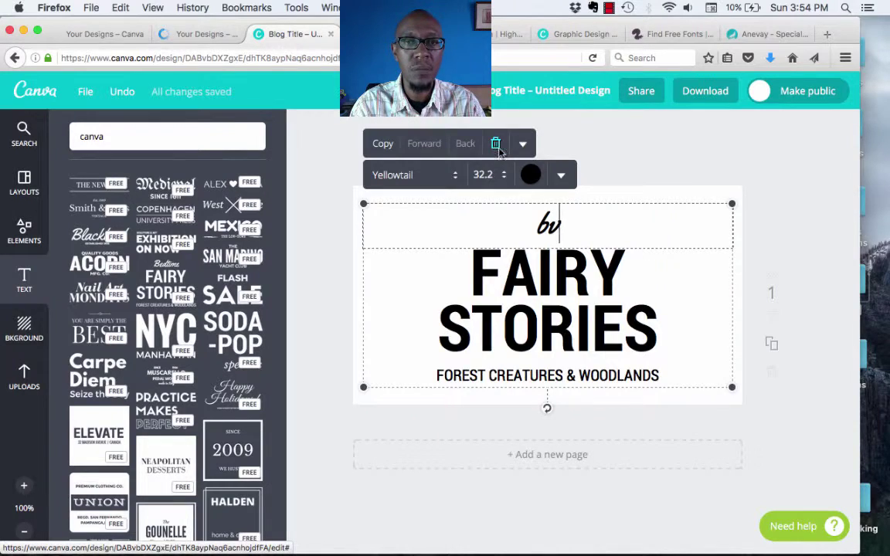
{"action": "left_click", "coordinate": [497, 147]}
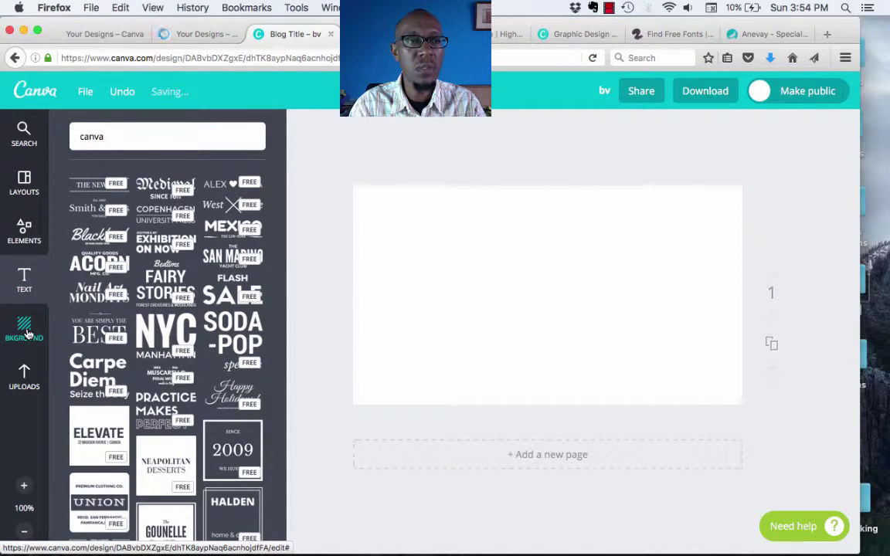
Apply the orange pattern as the Blog Title page background
{"action": "left_click", "coordinate": [25, 329]}
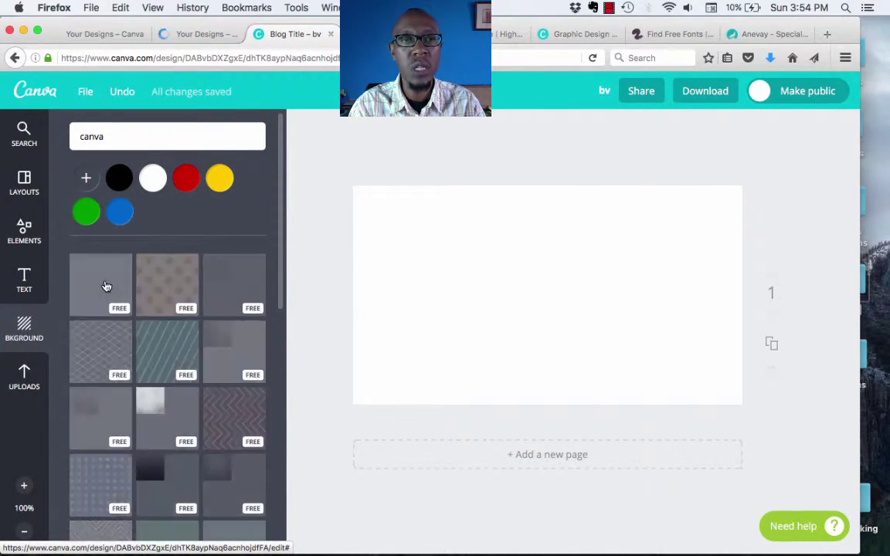
{"action": "left_click", "coordinate": [178, 298]}
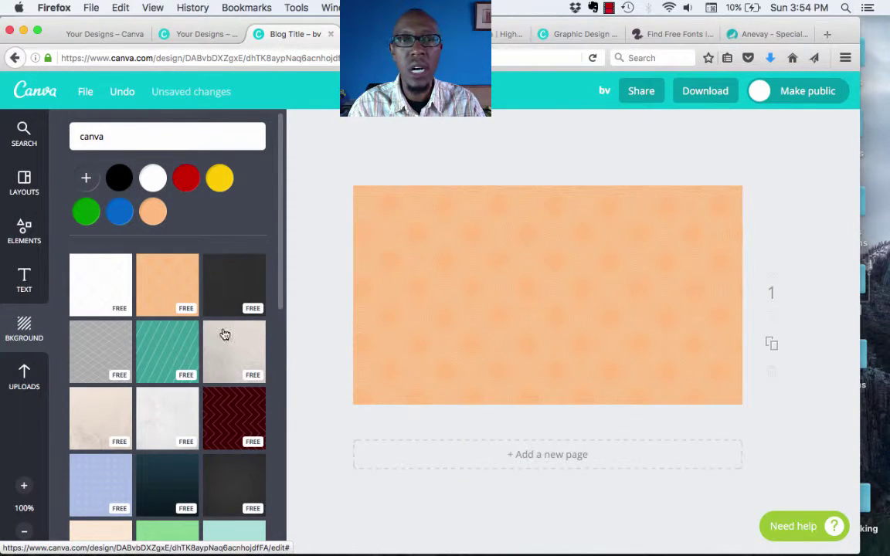
{"action": "left_click", "coordinate": [423, 325]}
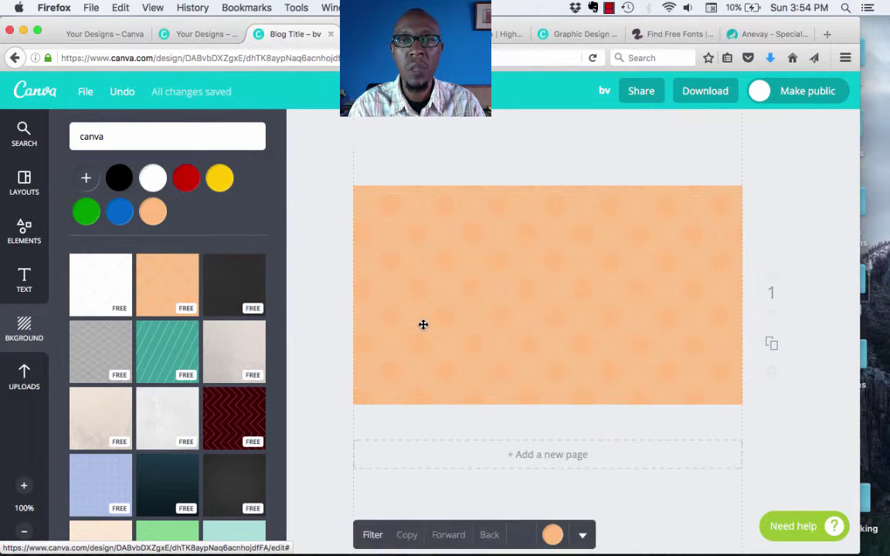
Delete the orange background and show the previously uploaded images
{"action": "left_click", "coordinate": [161, 268]}
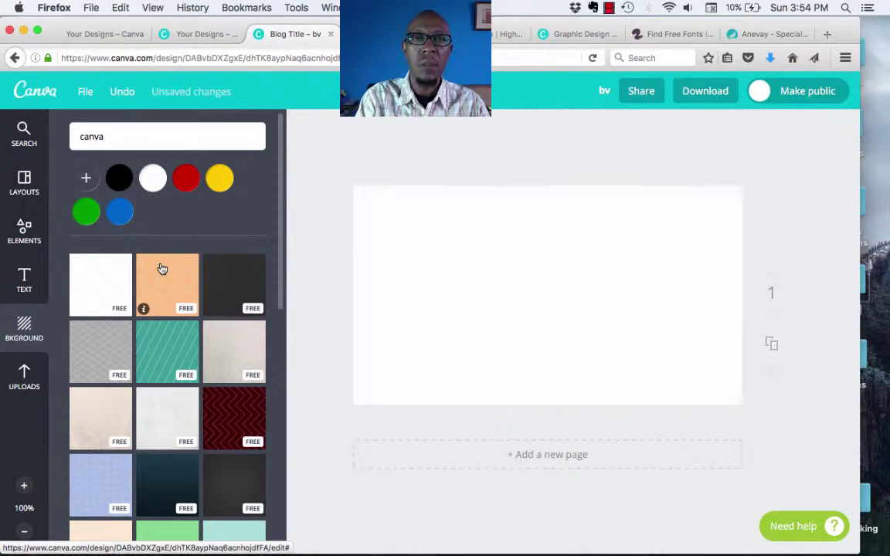
{"action": "left_click", "coordinate": [21, 374]}
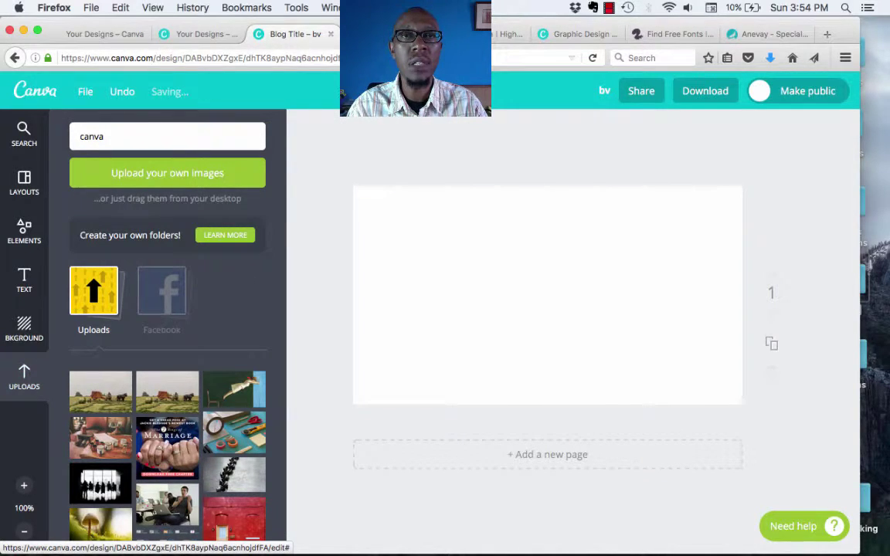
{"action": "left_click", "coordinate": [410, 34]}
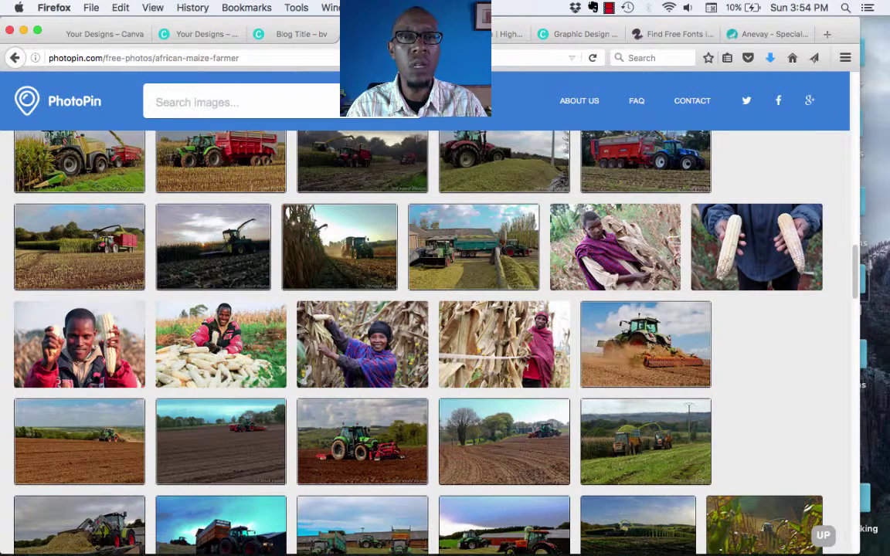
{"action": "key", "text": "ctrl+Tab"}
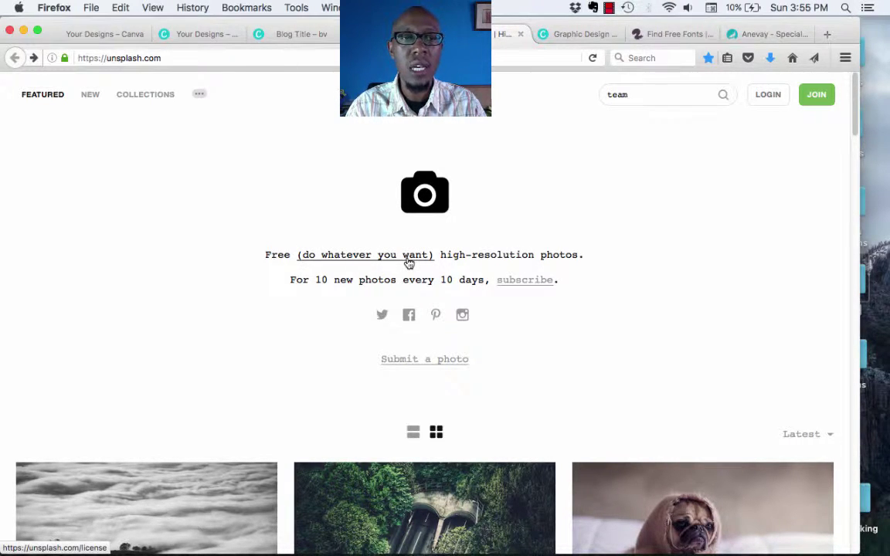
{"action": "right_click", "coordinate": [409, 258]}
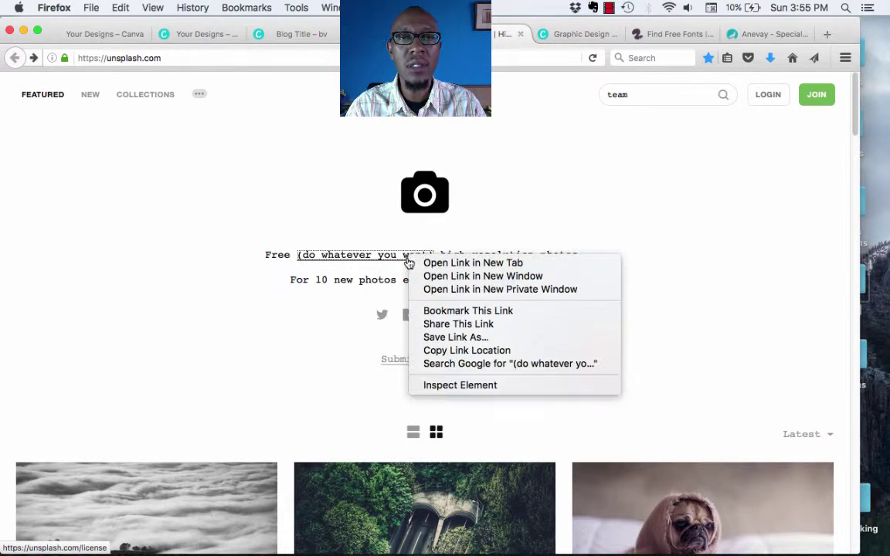
{"action": "left_click", "coordinate": [453, 267]}
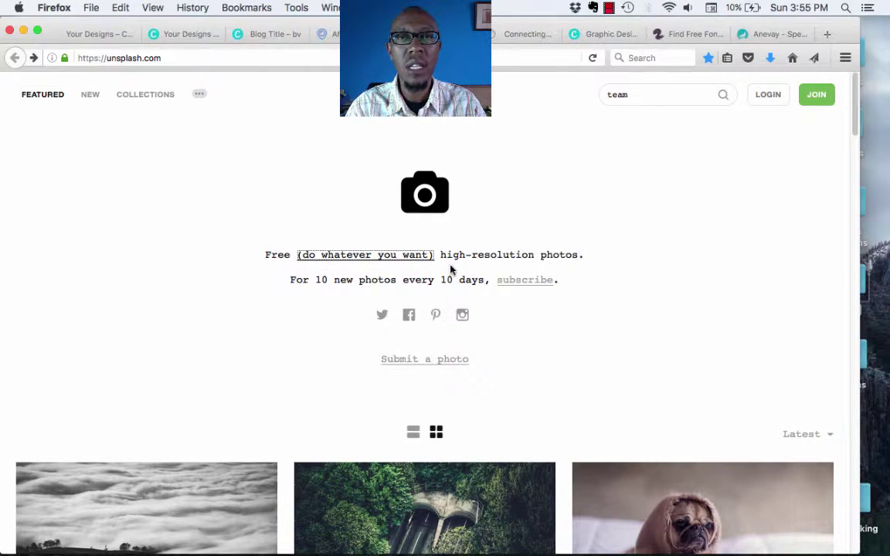
{"action": "left_click", "coordinate": [516, 40]}
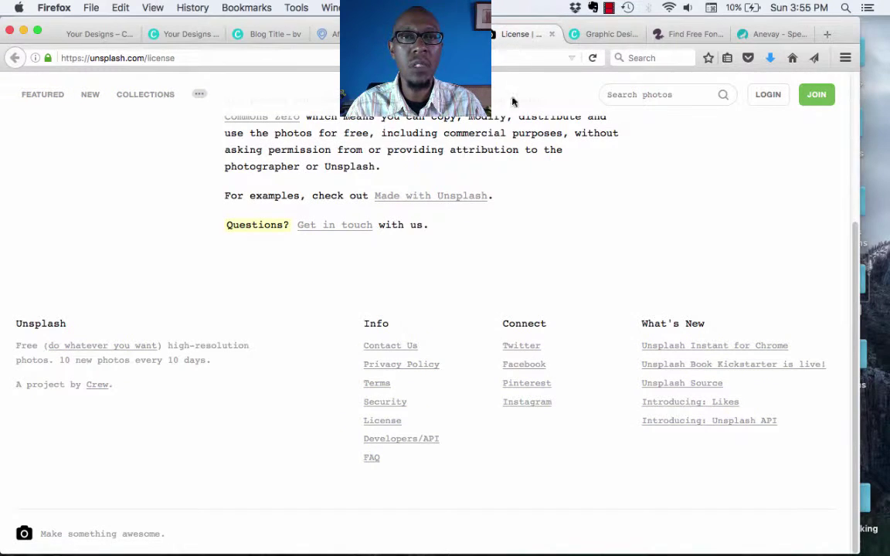
{"action": "scroll", "coordinate": [516, 178], "scroll_direction": "up", "scroll_amount": 3}
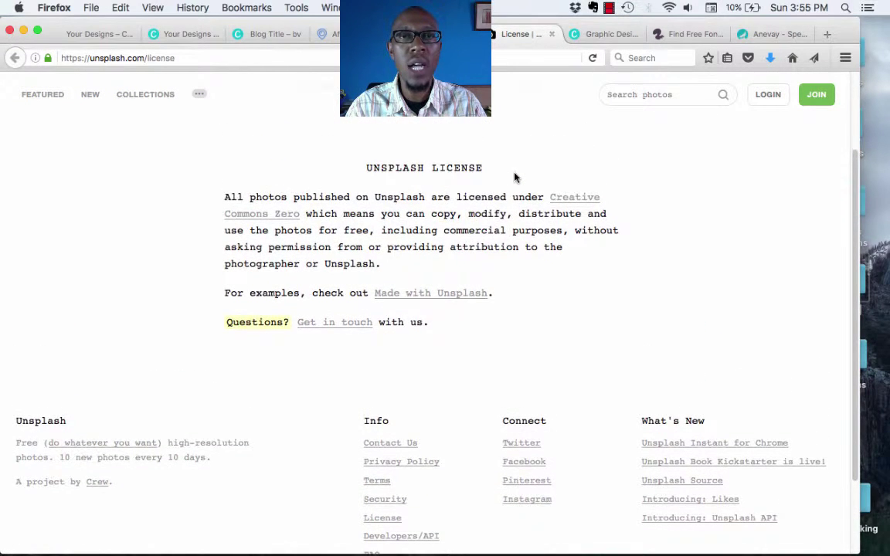
{"action": "scroll", "coordinate": [515, 178], "scroll_direction": "up", "scroll_amount": 1}
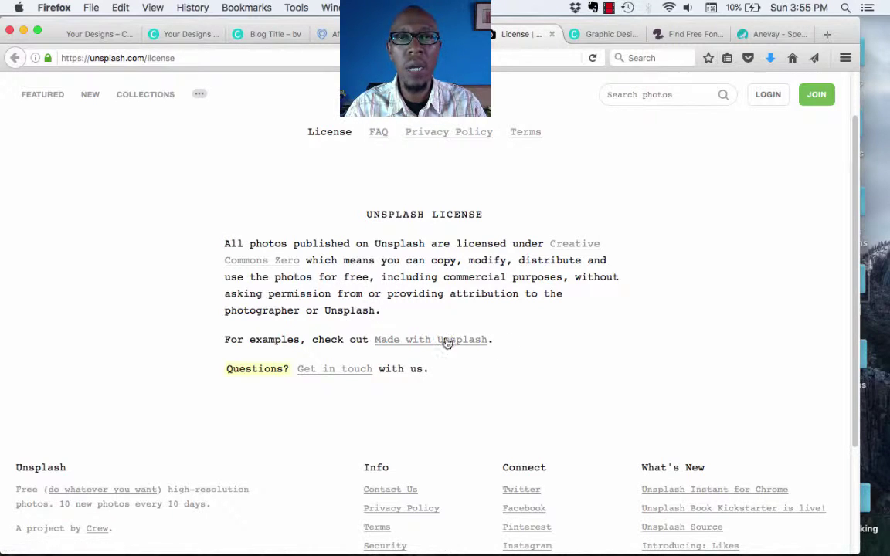
{"action": "left_click", "coordinate": [550, 35]}
{"action": "left_click", "coordinate": [371, 34]}
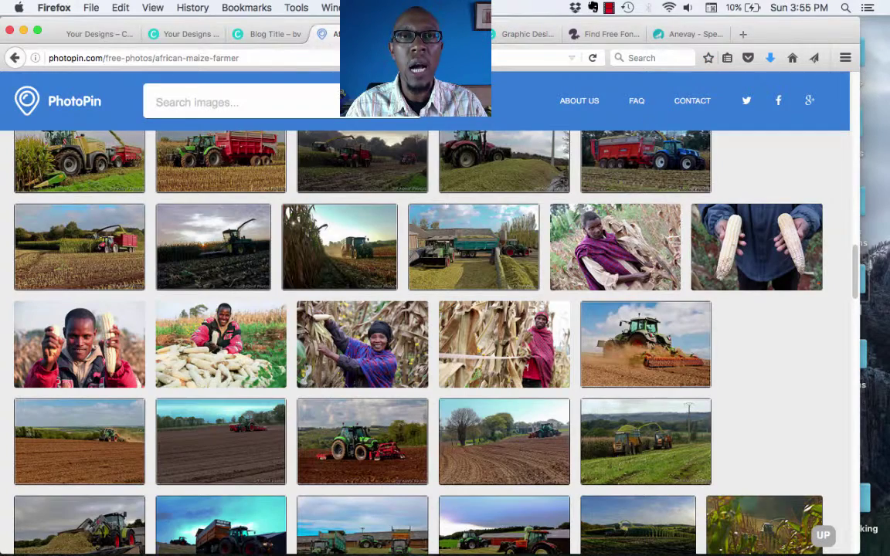
{"action": "left_click", "coordinate": [258, 35]}
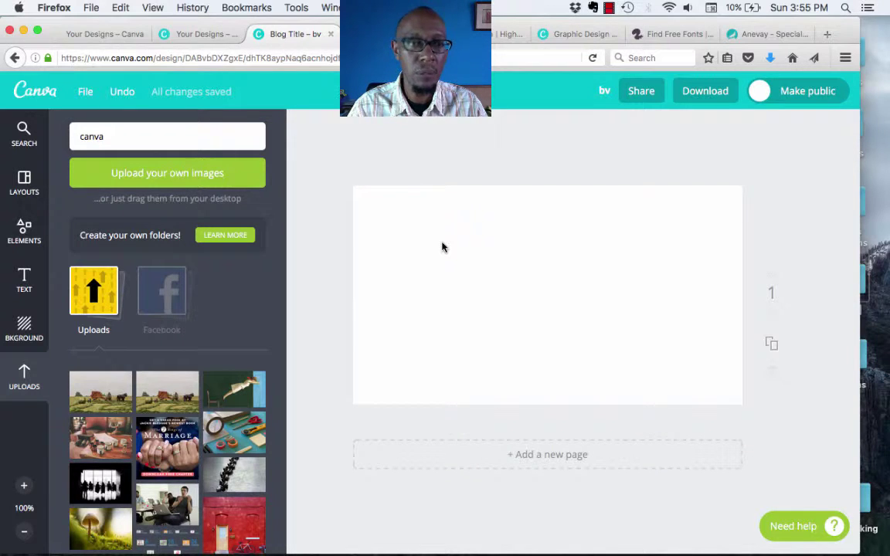
Browse layout templates such as Autumn, Vantage Points, Balinese Sculpture and Stockmen
{"action": "left_click", "coordinate": [21, 190]}
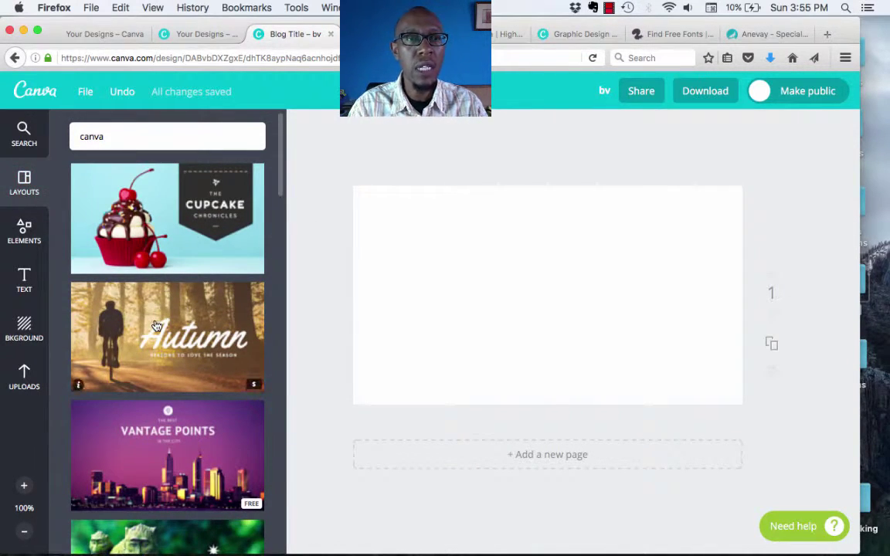
{"action": "scroll", "coordinate": [155, 326], "scroll_direction": "down", "scroll_amount": 5}
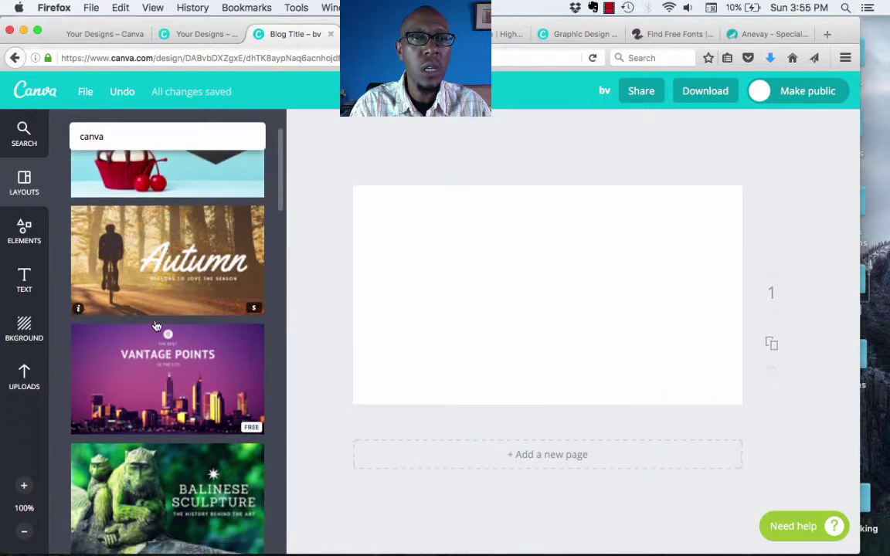
{"action": "scroll", "coordinate": [156, 326], "scroll_direction": "down", "scroll_amount": 5}
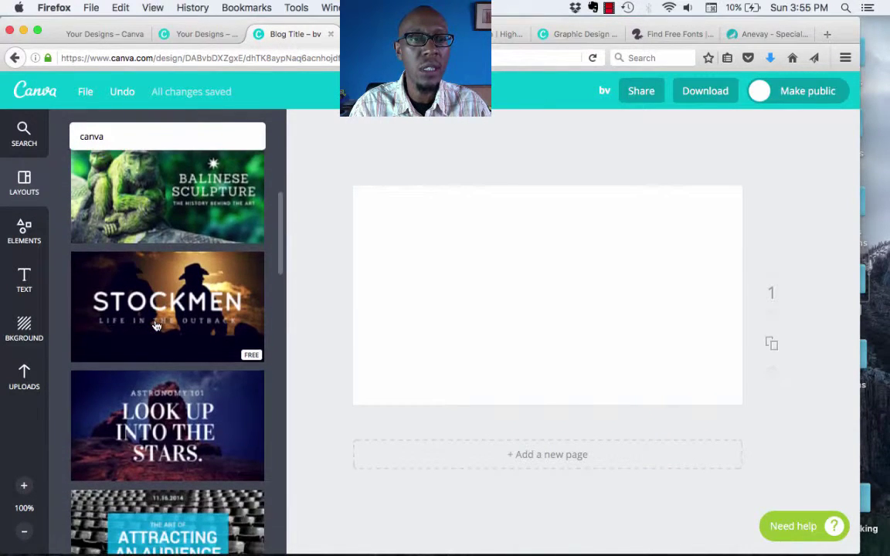
{"action": "scroll", "coordinate": [155, 326], "scroll_direction": "down", "scroll_amount": 2}
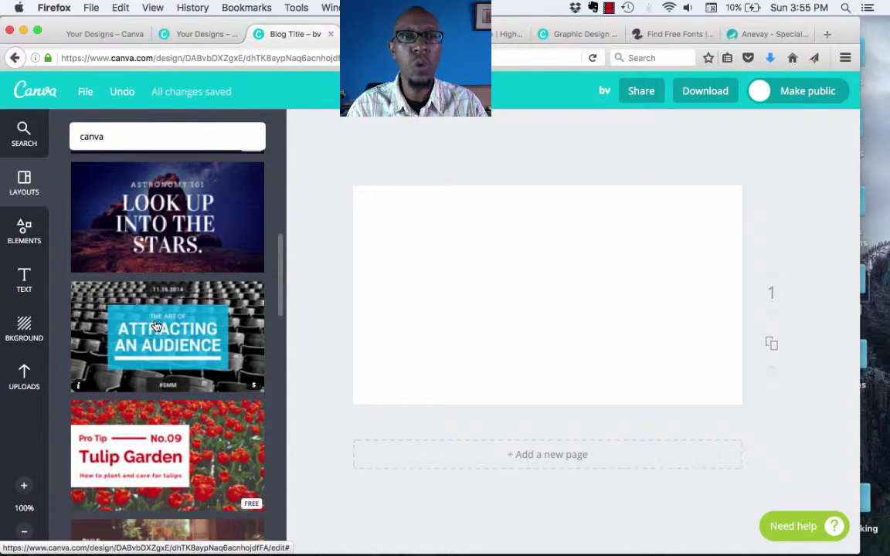
{"action": "scroll", "coordinate": [155, 326], "scroll_direction": "down", "scroll_amount": 3}
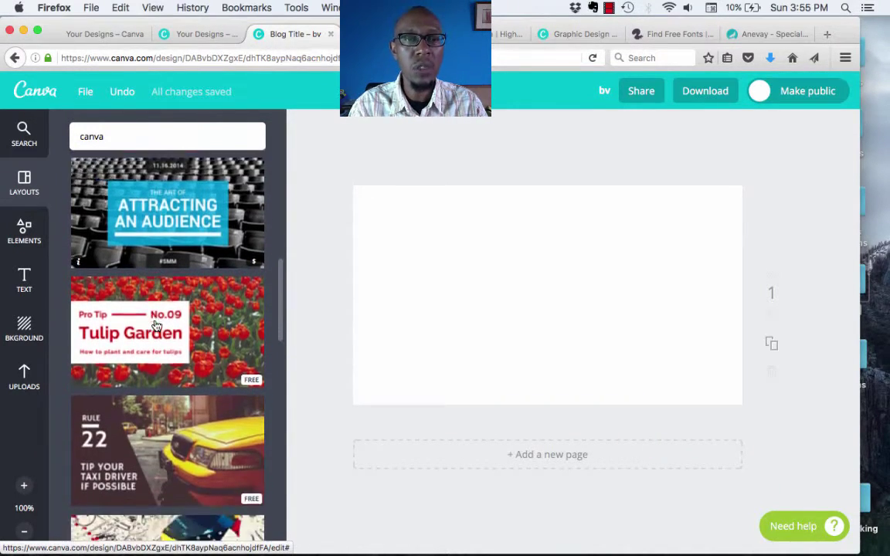
{"action": "scroll", "coordinate": [155, 326], "scroll_direction": "down", "scroll_amount": 3}
{"action": "scroll", "coordinate": [155, 326], "scroll_direction": "down", "scroll_amount": 5}
{"action": "scroll", "coordinate": [156, 326], "scroll_direction": "up", "scroll_amount": 8}
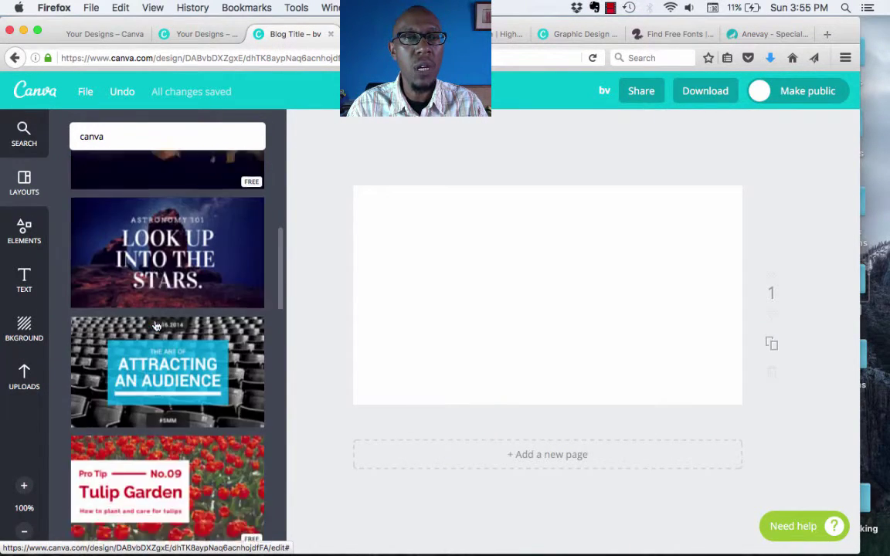
{"action": "scroll", "coordinate": [156, 326], "scroll_direction": "up", "scroll_amount": 8}
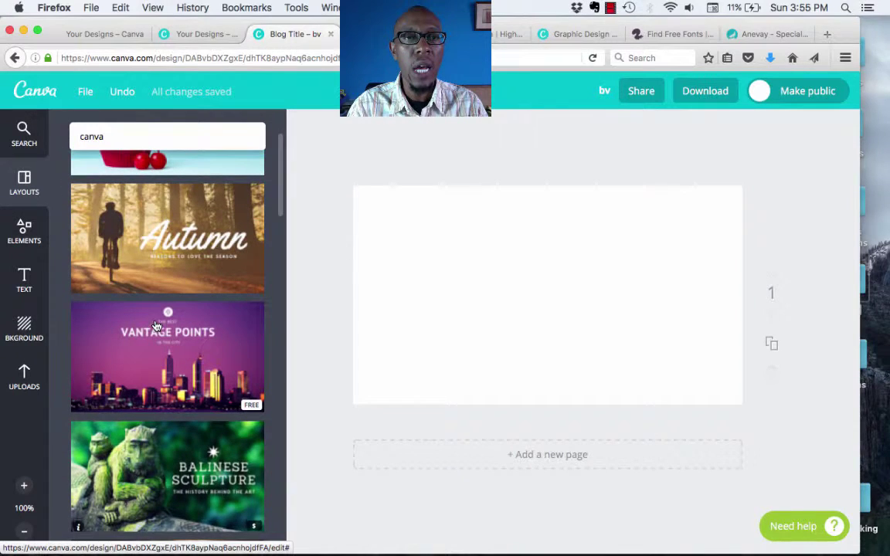
{"action": "scroll", "coordinate": [230, 421], "scroll_direction": "down", "scroll_amount": 2}
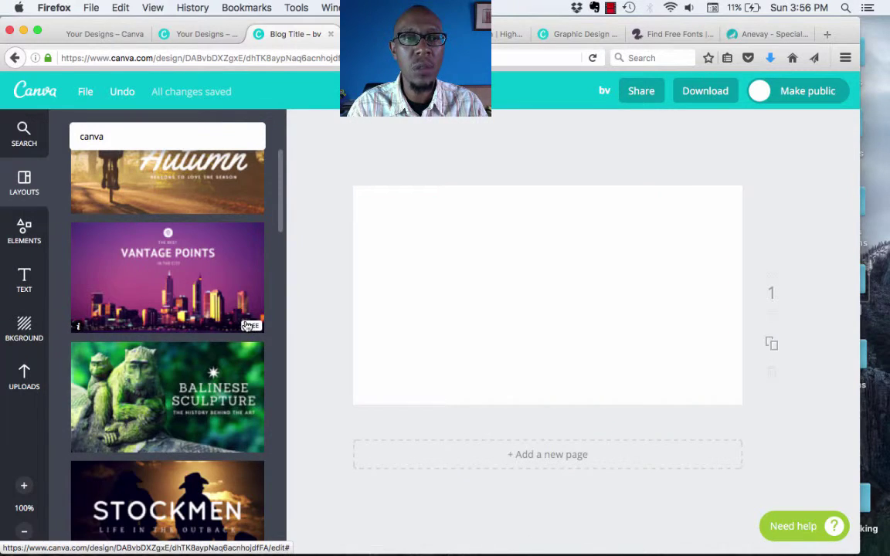
{"action": "scroll", "coordinate": [247, 326], "scroll_direction": "down", "scroll_amount": 5}
{"action": "scroll", "coordinate": [247, 326], "scroll_direction": "up", "scroll_amount": 3}
{"action": "scroll", "coordinate": [247, 326], "scroll_direction": "up", "scroll_amount": 3}
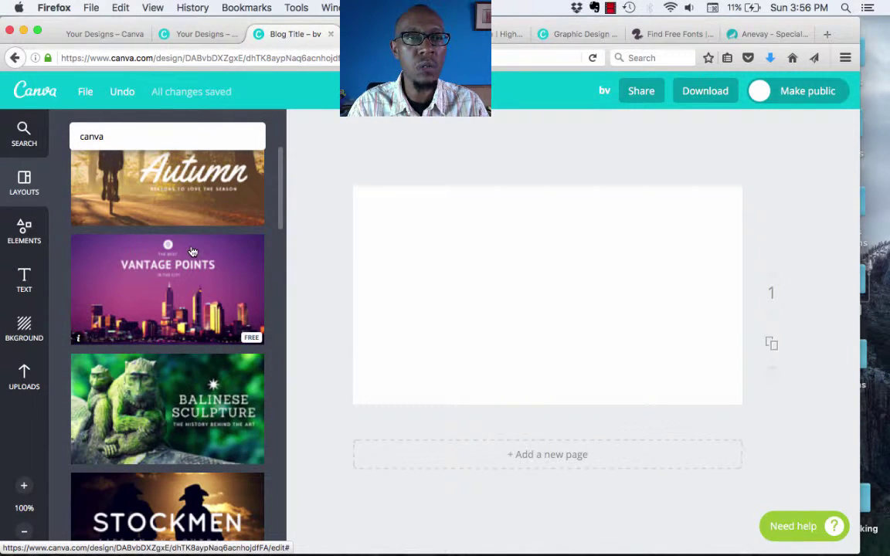
Apply the free Vantage Points layout, select its city photo, then return to the PhotoPin results
{"action": "left_click", "coordinate": [192, 251]}
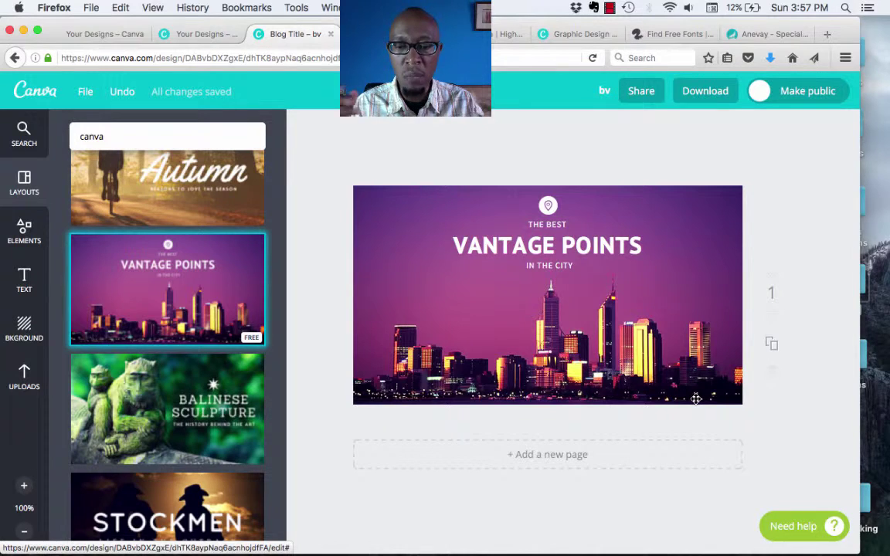
{"action": "left_click", "coordinate": [696, 399]}
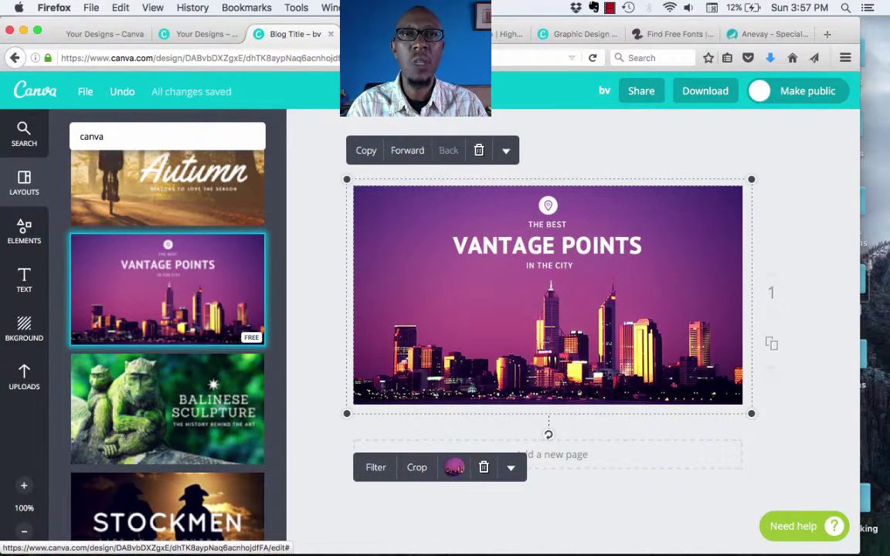
{"action": "left_click", "coordinate": [422, 34]}
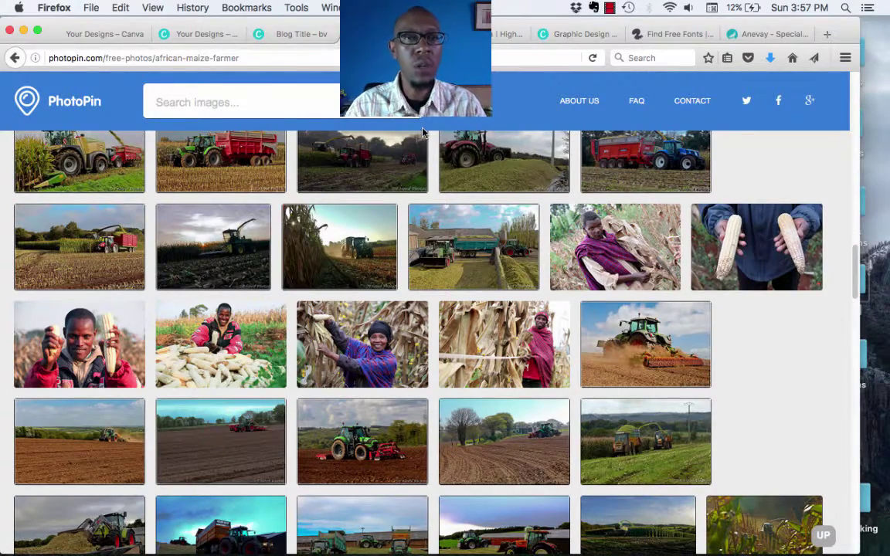
Preview the maize farmer photo, open its download options and select the attribution HTML
{"action": "left_click", "coordinate": [185, 98]}
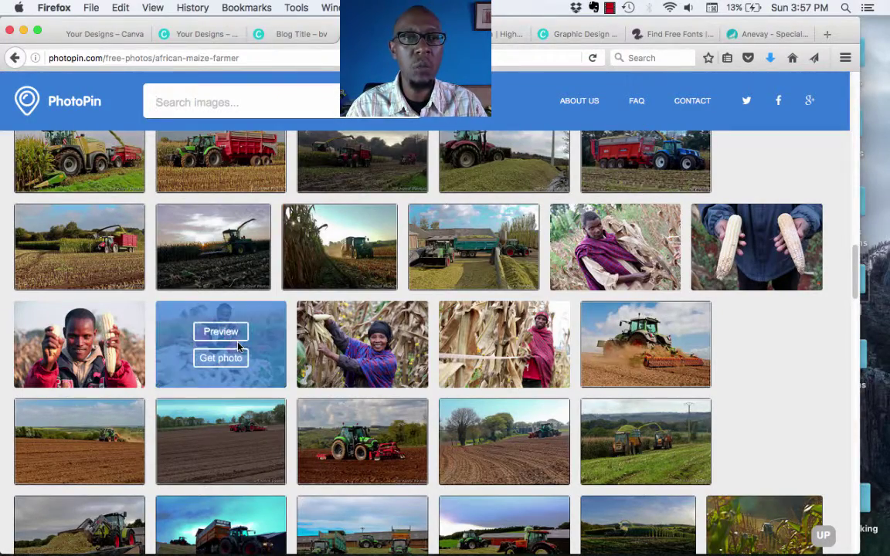
{"action": "left_click", "coordinate": [236, 332]}
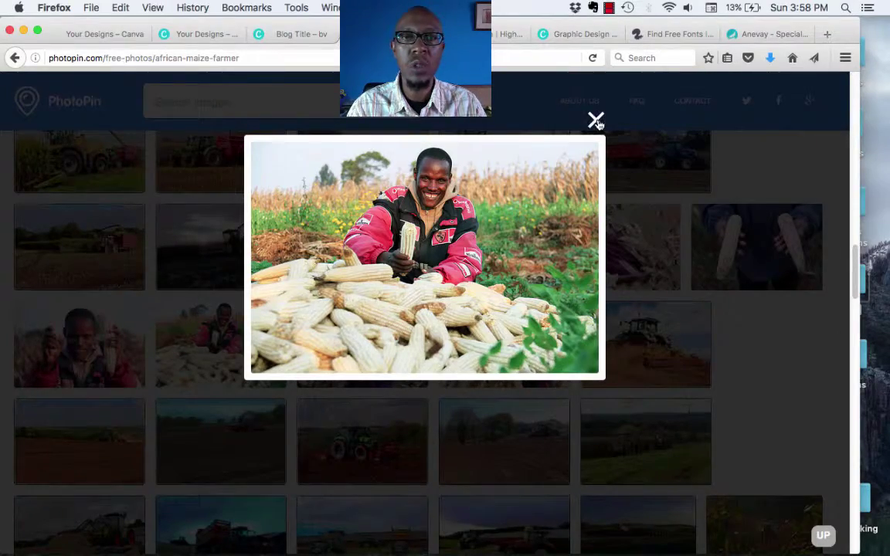
{"action": "left_click", "coordinate": [595, 121]}
{"action": "mouse_move", "coordinate": [219, 333]}
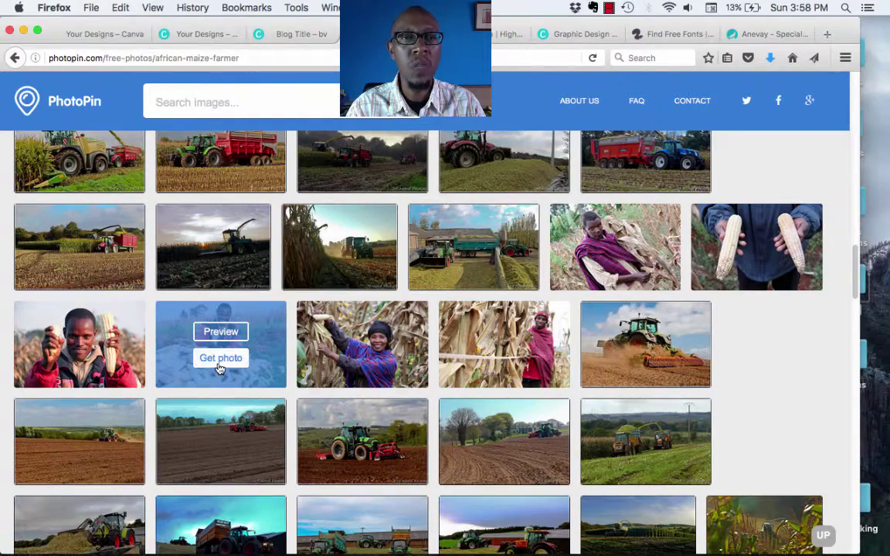
{"action": "left_click", "coordinate": [220, 359]}
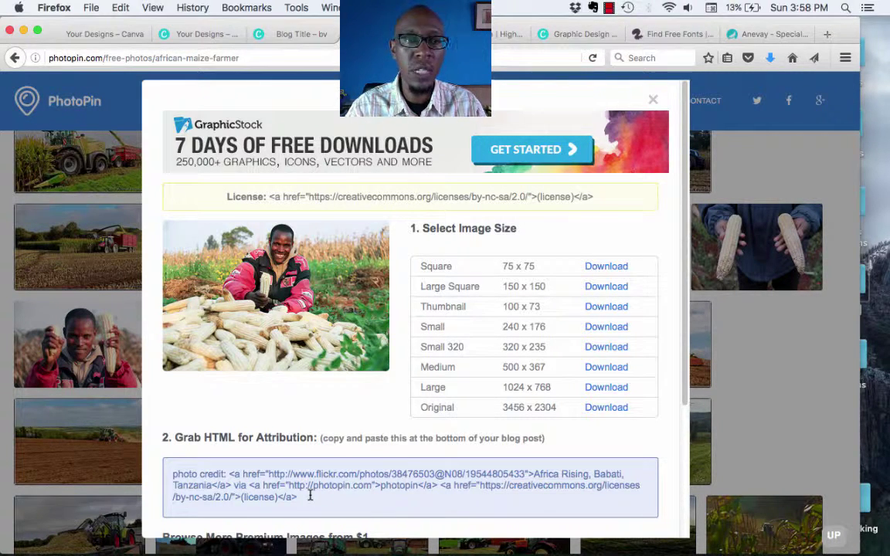
{"action": "left_click_drag", "start_coordinate": [304, 494], "coordinate": [230, 472]}
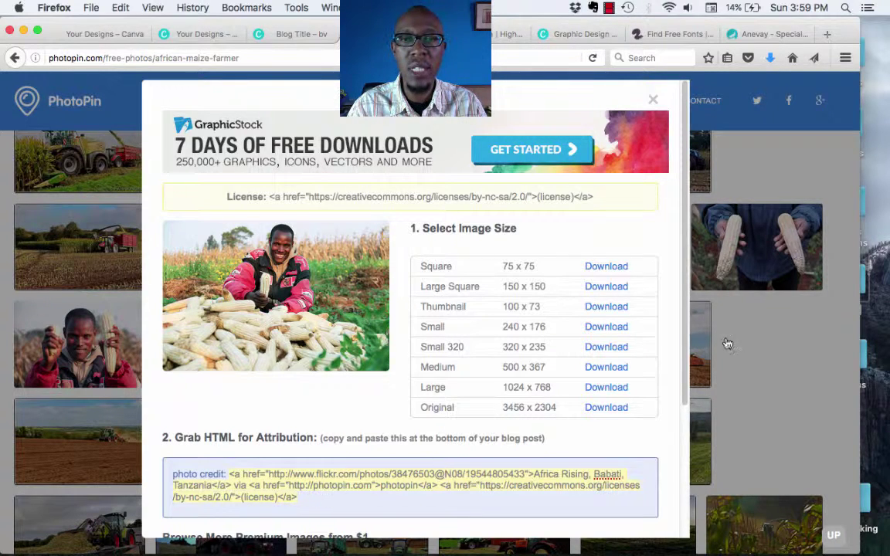
Save the Medium 500 x 367 farmer photo from Firefox as Farmer.jpg
{"action": "right_click", "coordinate": [618, 375]}
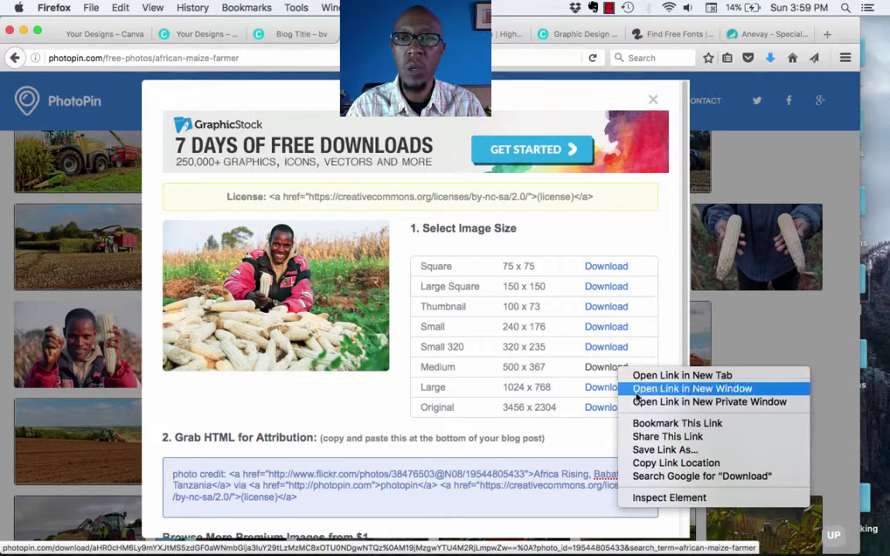
{"action": "left_click", "coordinate": [679, 454]}
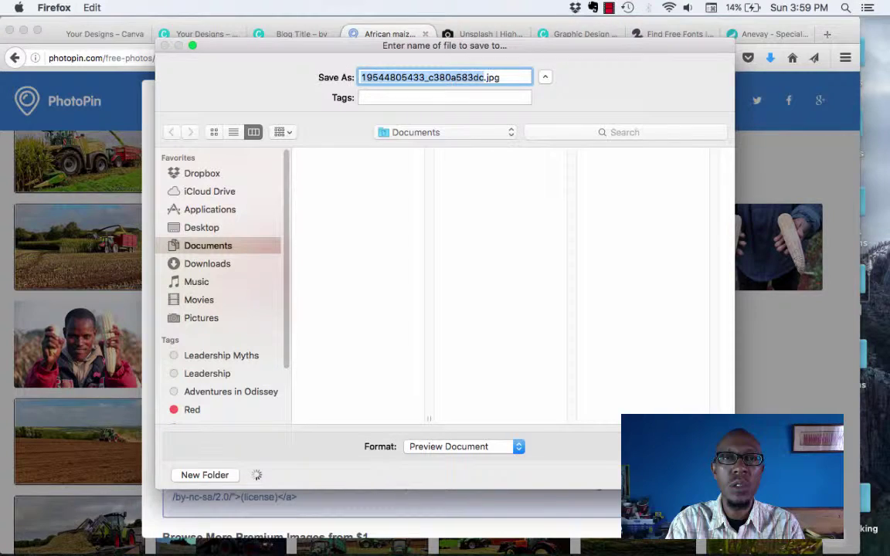
{"action": "type", "text": "Farm"}
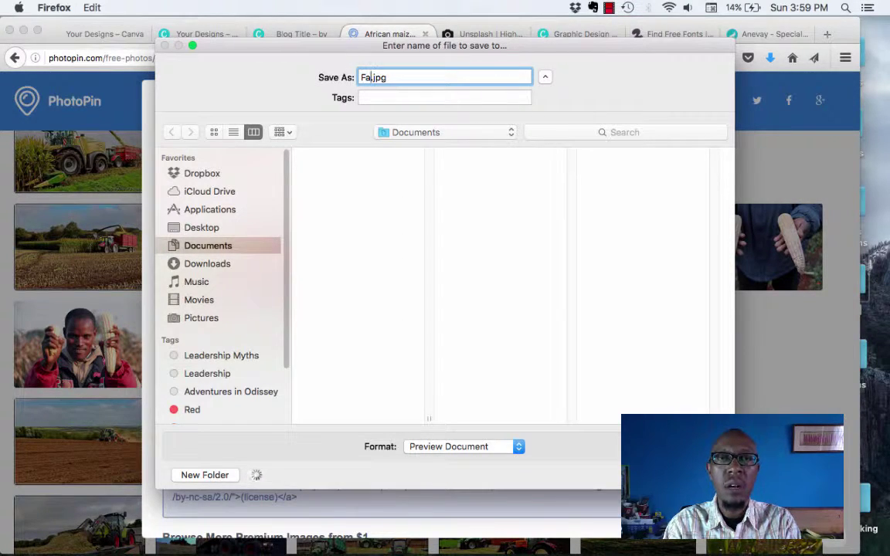
{"action": "type", "text": "er"}
{"action": "key", "text": "Return"}
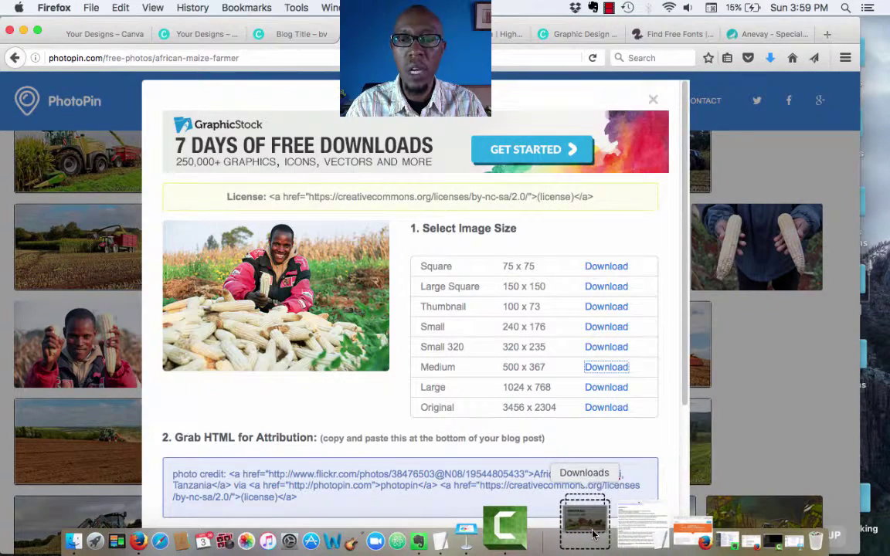
{"action": "left_click", "coordinate": [594, 533]}
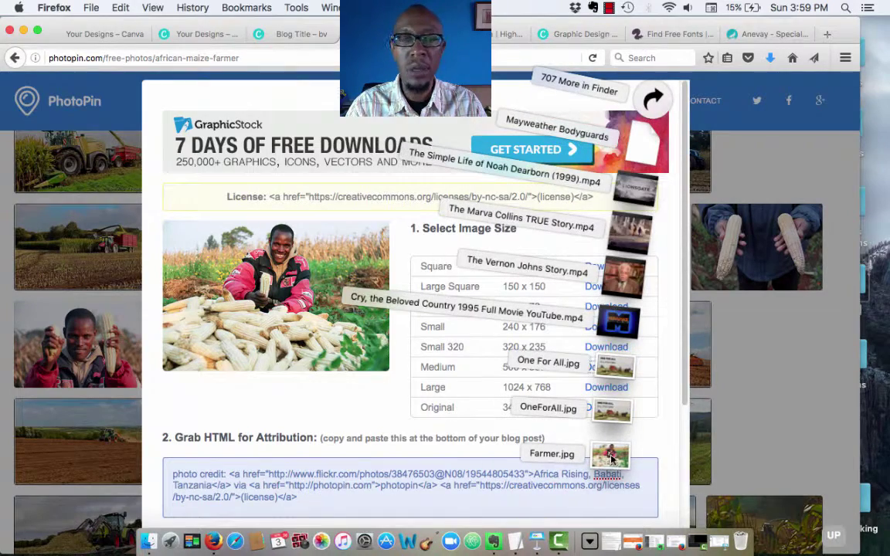
{"action": "left_click", "coordinate": [259, 34]}
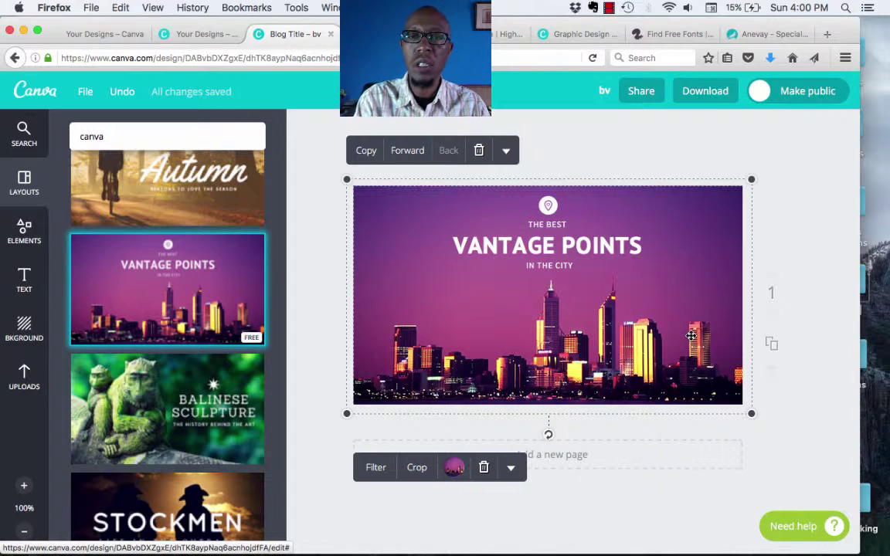
{"action": "key", "text": "Delete"}
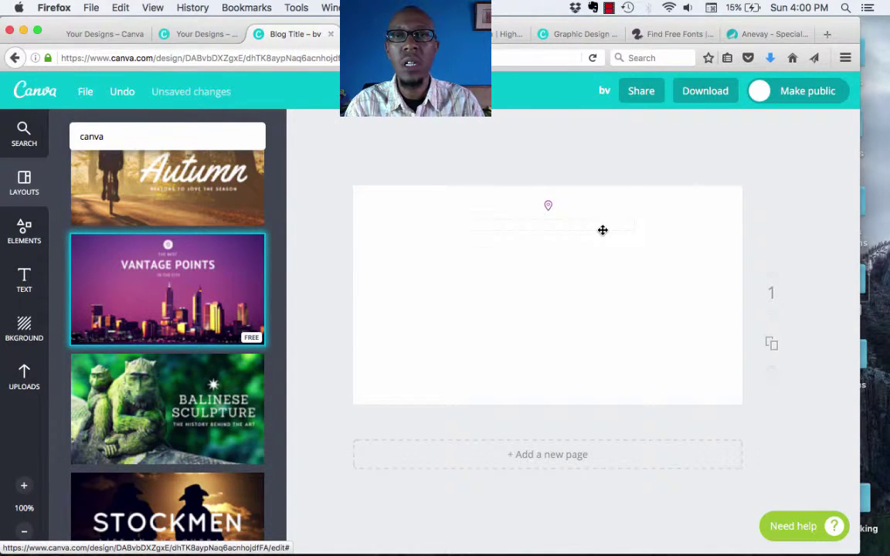
{"action": "key", "text": "ctrl+z"}
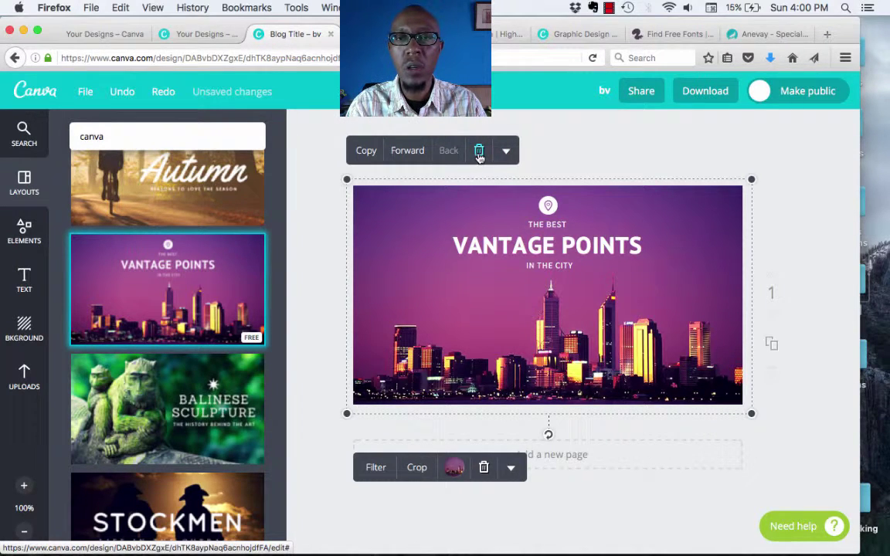
Delete the city background photo and upload Farmer.jpg from Downloads into Canva's Uploads
{"action": "left_click", "coordinate": [479, 151]}
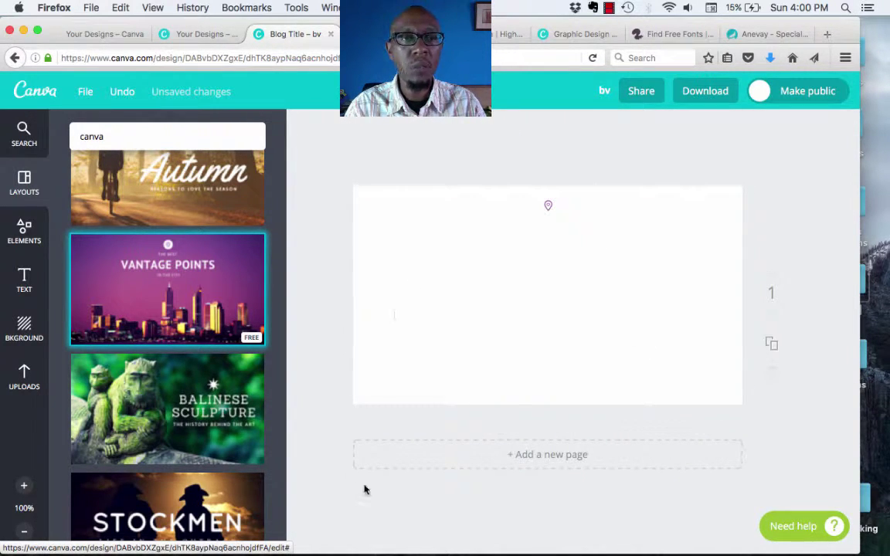
{"action": "mouse_move", "coordinate": [469, 545]}
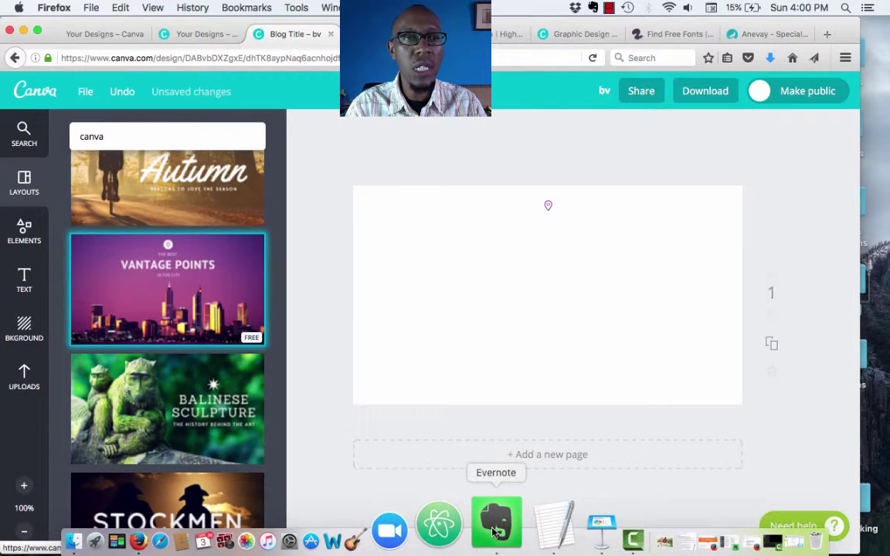
{"action": "left_click", "coordinate": [26, 382]}
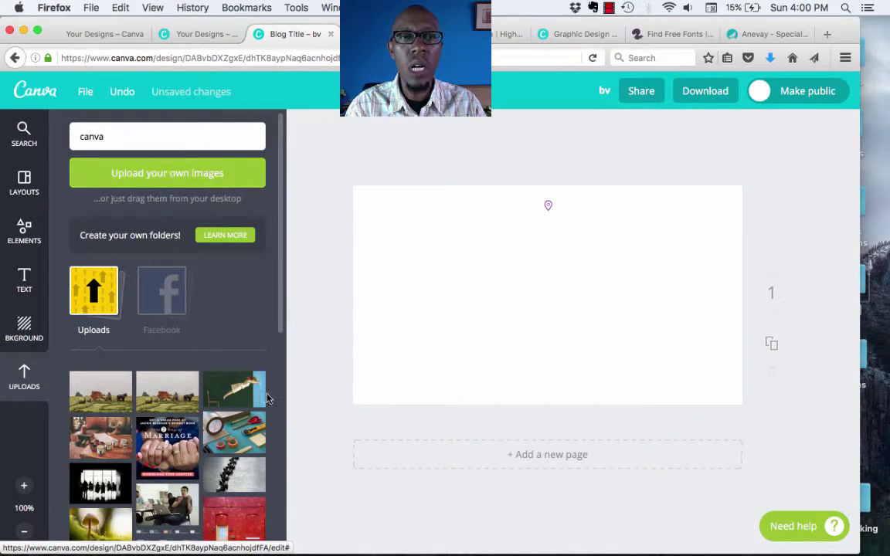
{"action": "mouse_move", "coordinate": [541, 550]}
{"action": "left_click", "coordinate": [595, 539]}
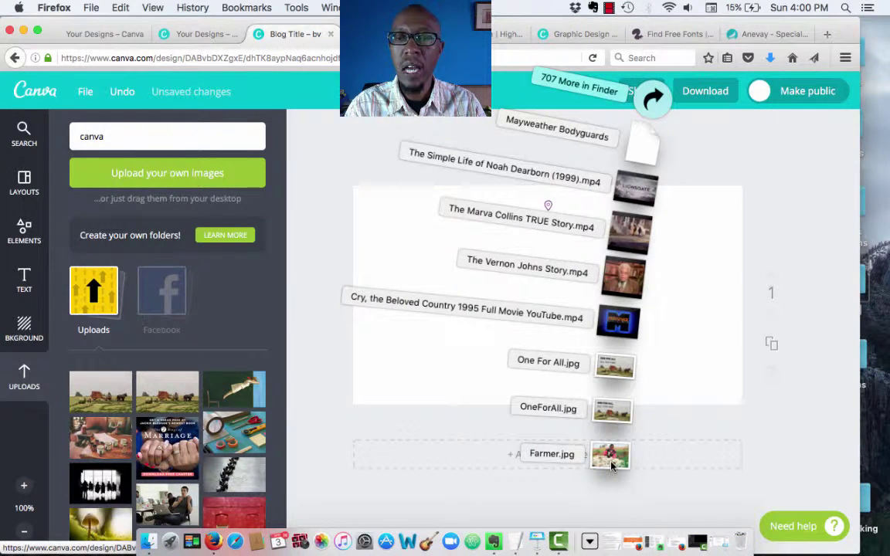
{"action": "left_click_drag", "start_coordinate": [611, 465], "coordinate": [330, 331]}
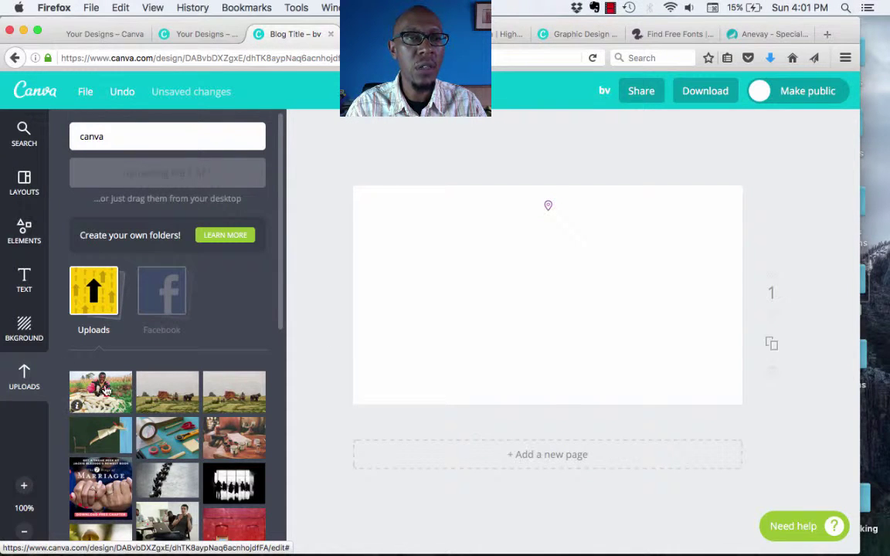
Place the farmer photo, send it behind the VANTAGE POINTS title, and enlarge it to fill the page
{"action": "left_click", "coordinate": [113, 397]}
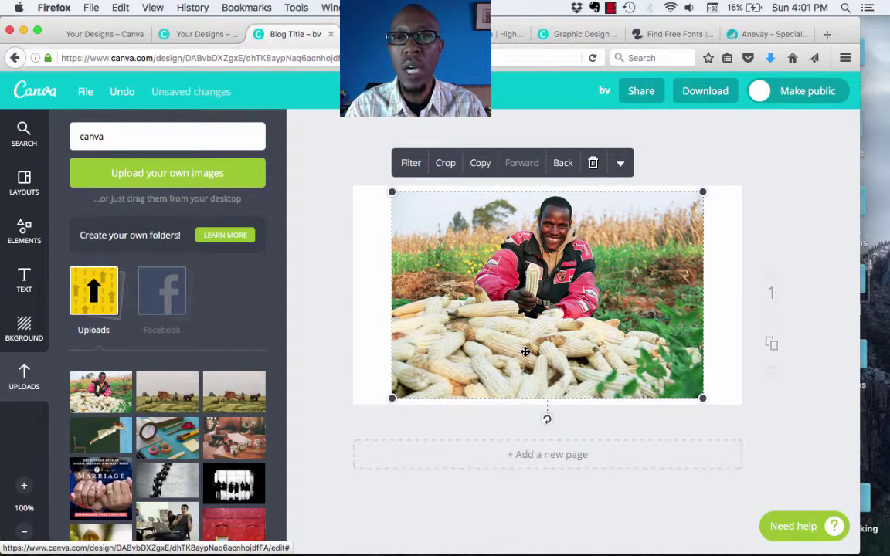
{"action": "left_click", "coordinate": [564, 165]}
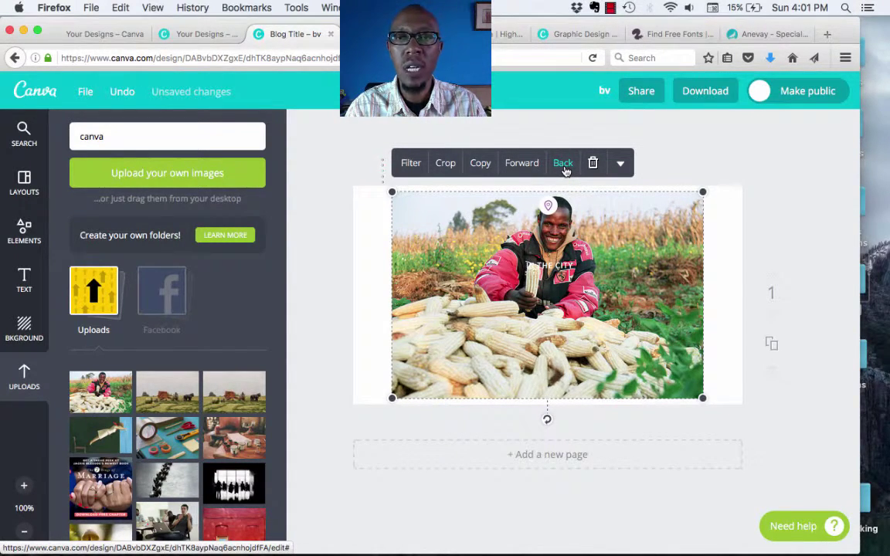
{"action": "left_click", "coordinate": [565, 171]}
{"action": "left_click", "coordinate": [566, 171]}
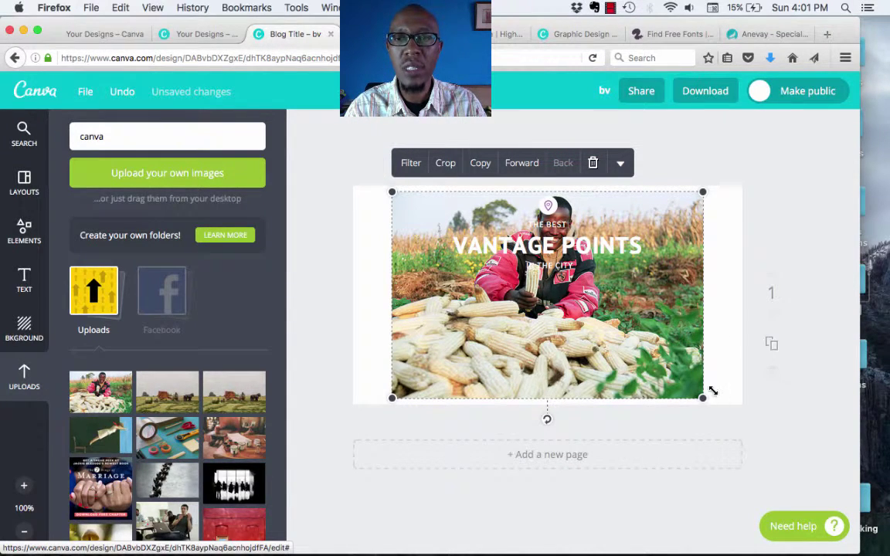
{"action": "left_click_drag", "start_coordinate": [710, 399], "coordinate": [751, 413]}
{"action": "left_click_drag", "start_coordinate": [391, 192], "coordinate": [349, 177]}
{"action": "mouse_move", "coordinate": [403, 223]}
{"action": "left_mouse_down"}
{"action": "mouse_move", "coordinate": [404, 252]}
{"action": "mouse_move", "coordinate": [404, 241]}
{"action": "left_mouse_up"}
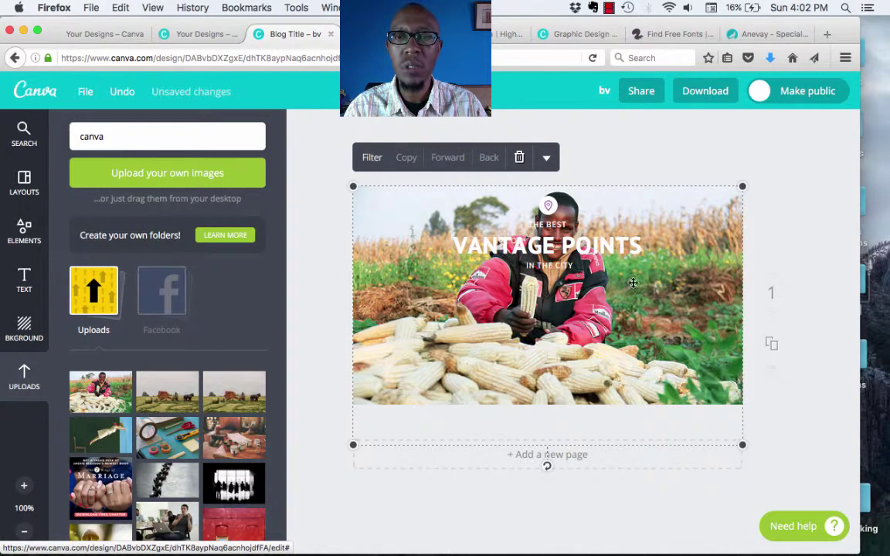
Move VANTAGE POINTS and IN THE CITY down over the corn pile
{"action": "left_click", "coordinate": [520, 226]}
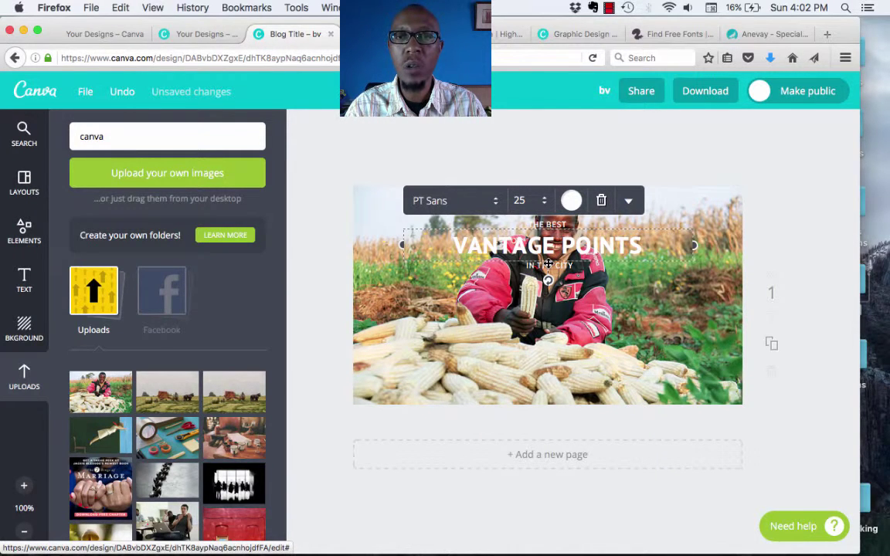
{"action": "left_click_drag", "start_coordinate": [547, 263], "coordinate": [505, 374]}
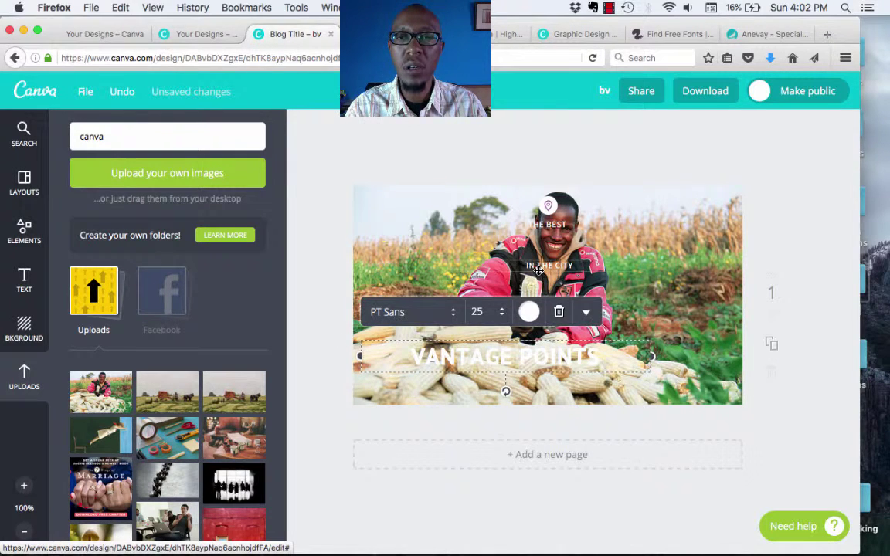
{"action": "left_click_drag", "start_coordinate": [539, 269], "coordinate": [478, 391]}
Change the IN THE CITY subtitle's text colour to black
{"action": "double_click", "coordinate": [507, 378]}
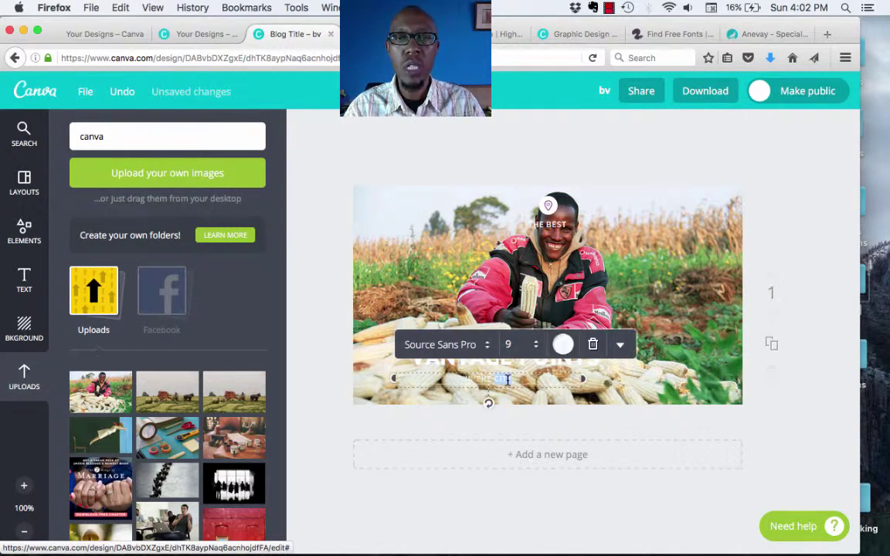
{"action": "triple_click", "coordinate": [507, 379]}
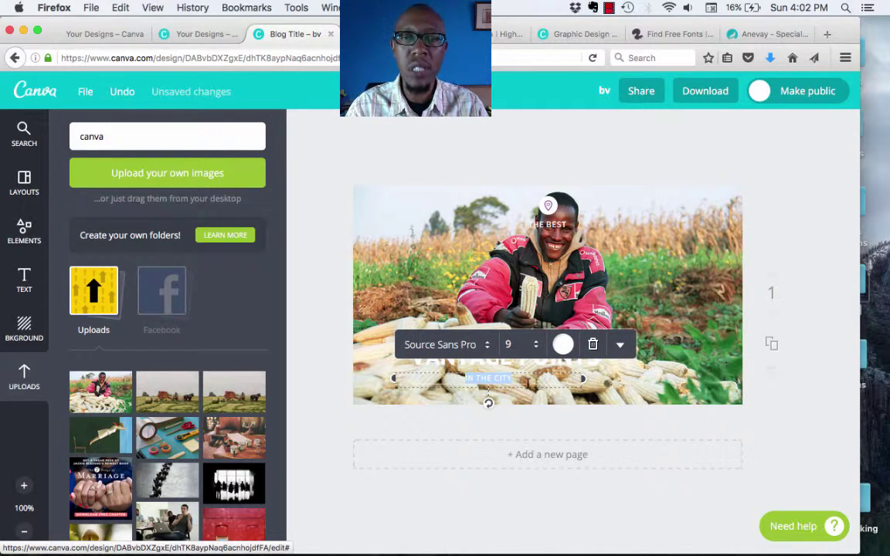
{"action": "left_click", "coordinate": [562, 347]}
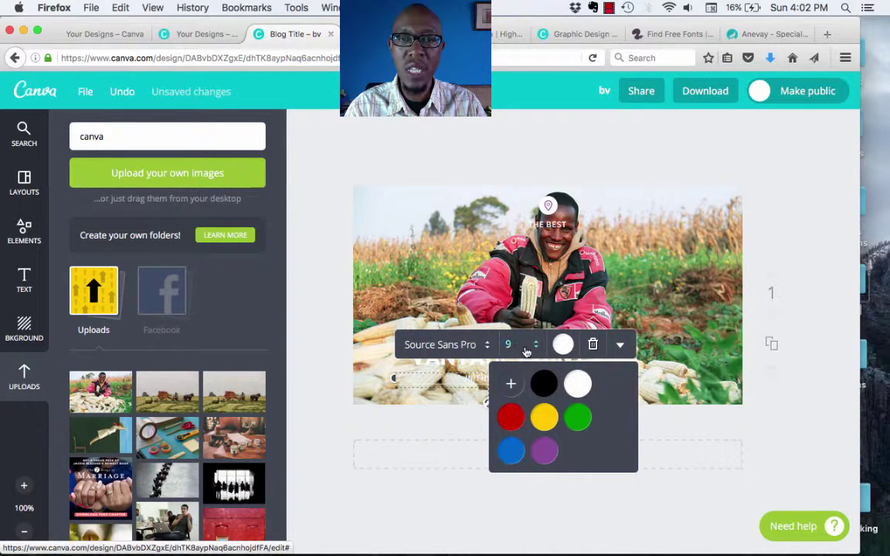
{"action": "left_click", "coordinate": [484, 345]}
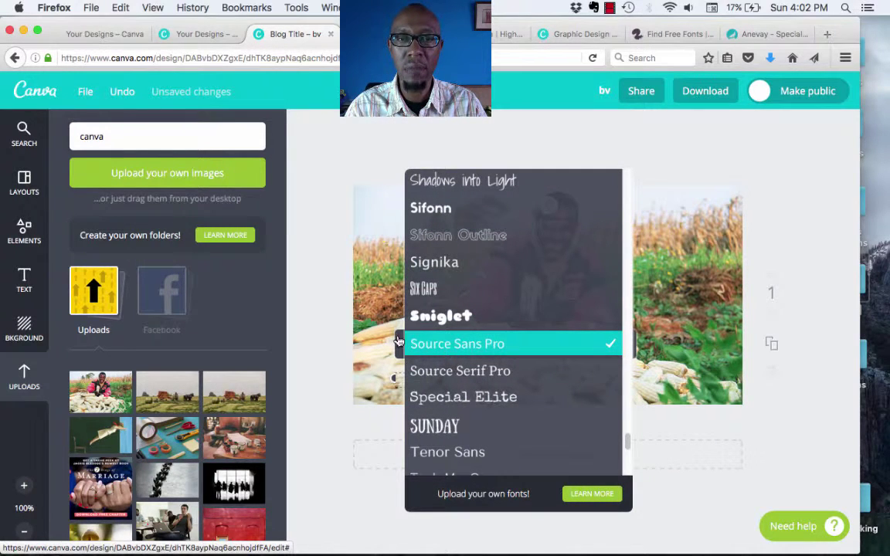
{"action": "left_click", "coordinate": [778, 426]}
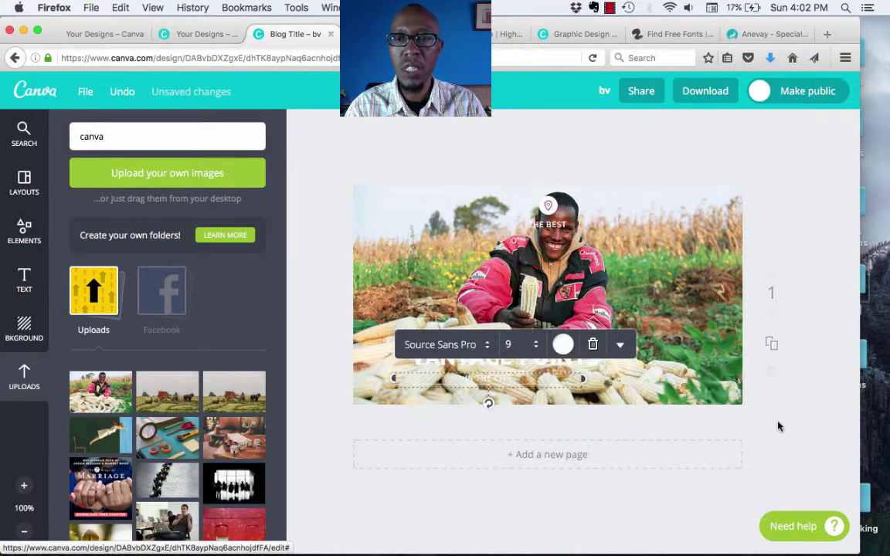
{"action": "left_click", "coordinate": [562, 345]}
{"action": "left_click", "coordinate": [544, 384]}
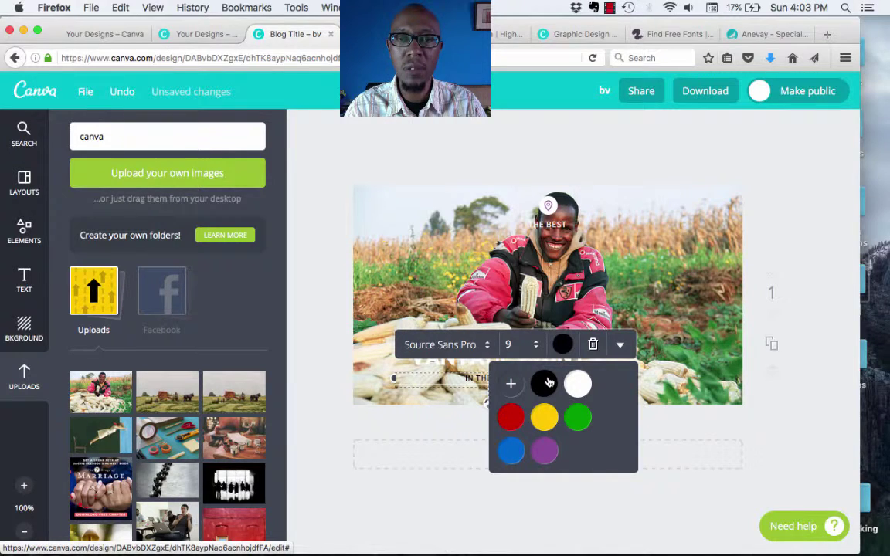
{"action": "left_click", "coordinate": [621, 347]}
{"action": "scroll", "coordinate": [580, 340], "scroll_direction": "down", "scroll_amount": 3}
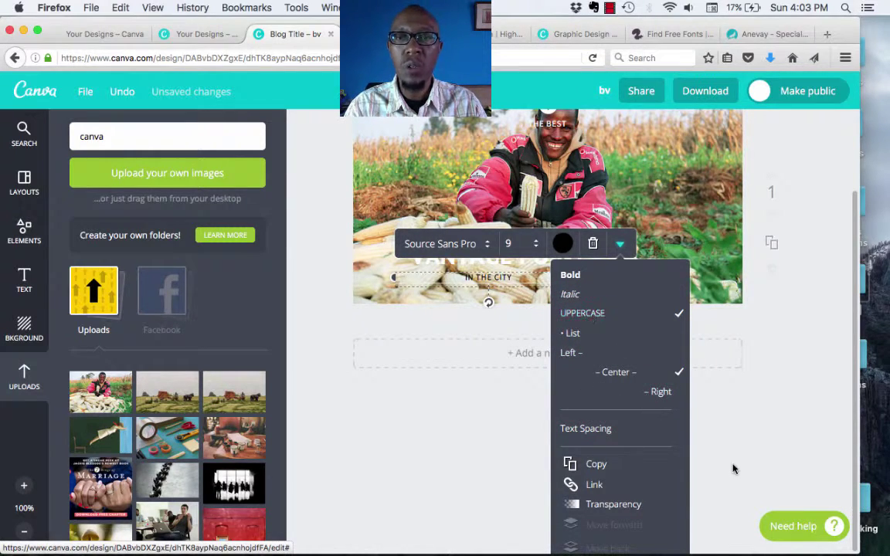
Change the VANTAGE POINTS heading's colour from white to black
{"action": "left_click", "coordinate": [721, 393]}
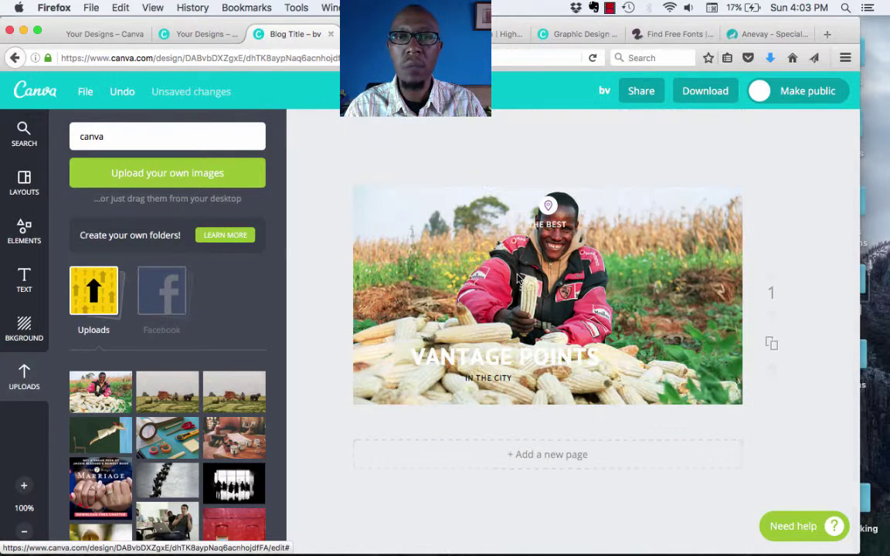
{"action": "left_click", "coordinate": [486, 356]}
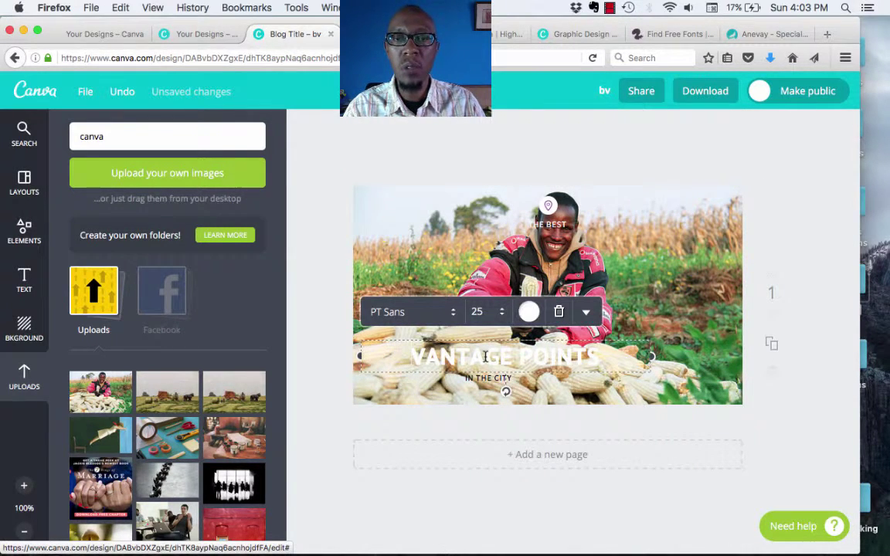
{"action": "left_click", "coordinate": [487, 357]}
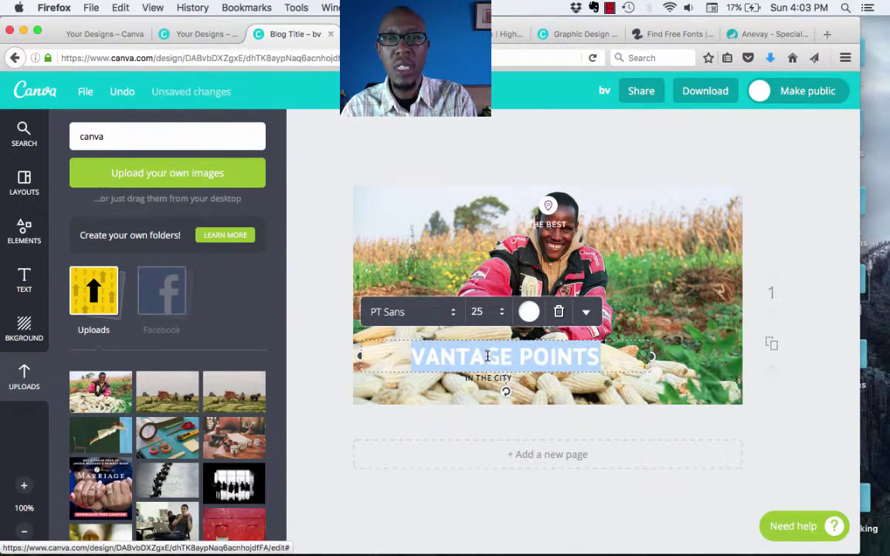
{"action": "left_click", "coordinate": [530, 313]}
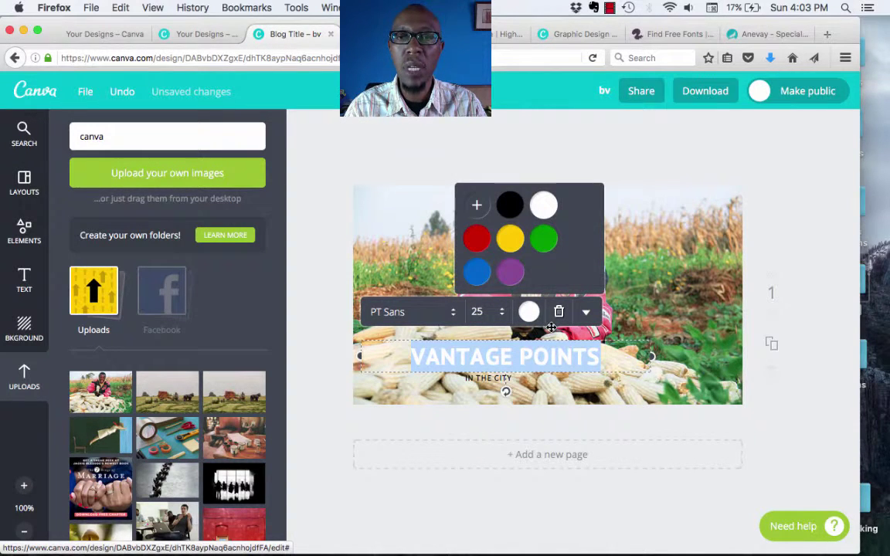
{"action": "left_click", "coordinate": [510, 205]}
{"action": "left_click", "coordinate": [707, 417]}
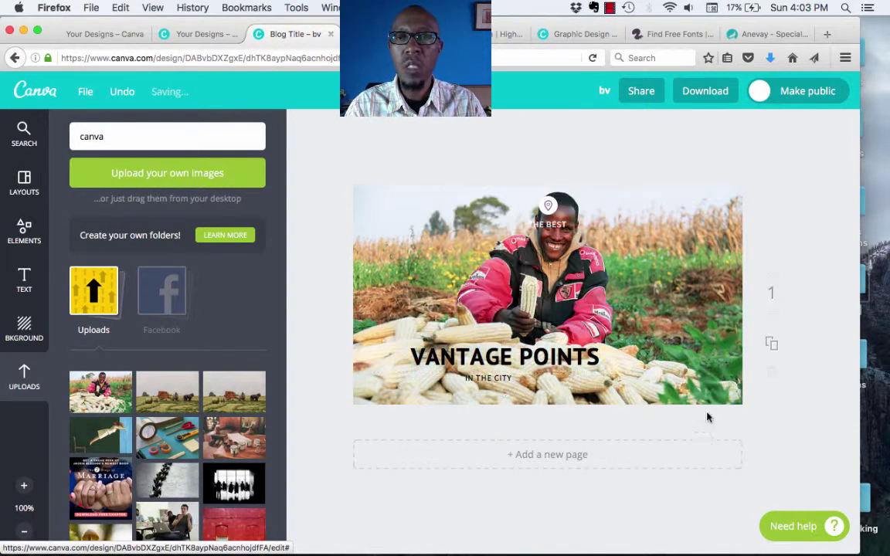
Reword the heading to 'ONE FOR ALL'
{"action": "double_click", "coordinate": [553, 355]}
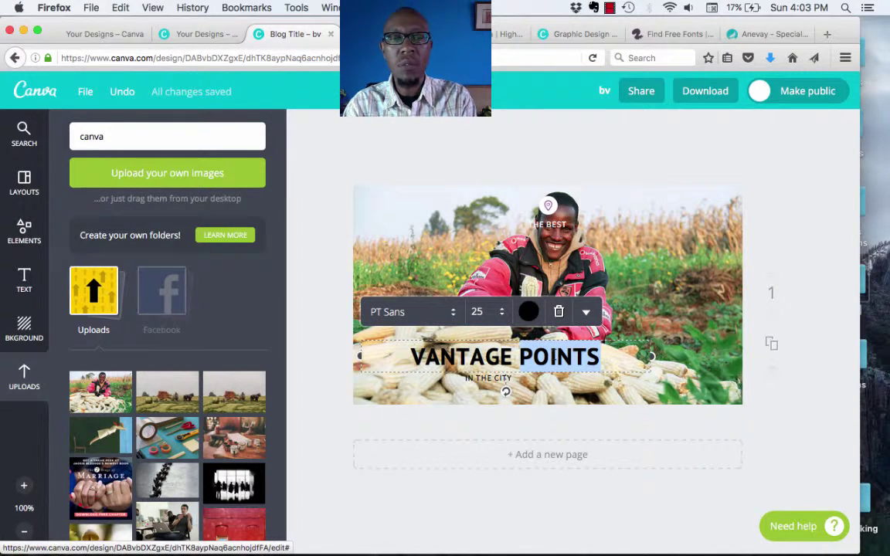
{"action": "type", "text": "ONE FOR ALL"}
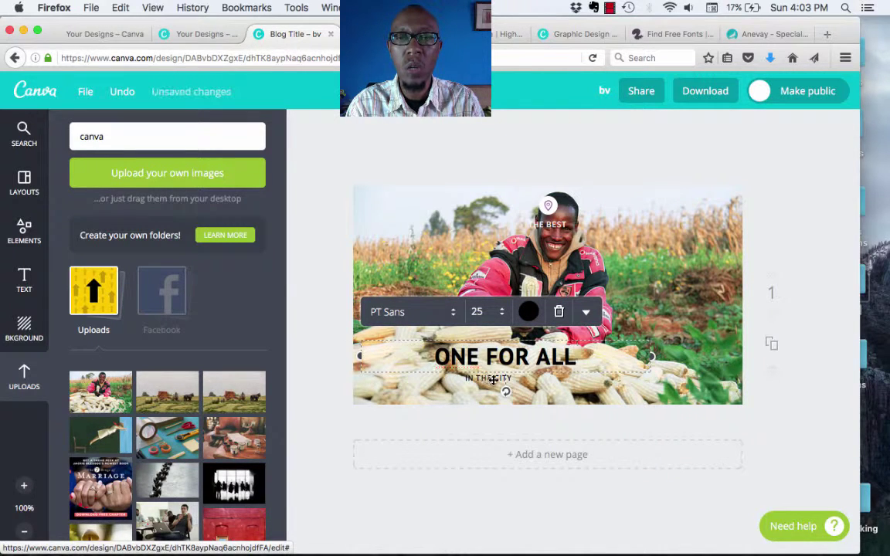
{"action": "key", "text": "Escape"}
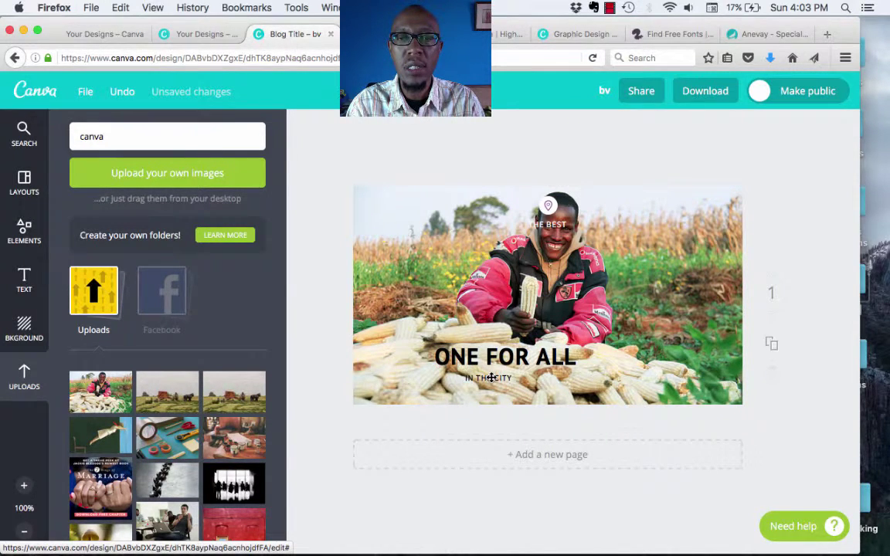
Replace IN THE CITY with 'ALL FOR ONE!' and set its font size to 24
{"action": "left_click", "coordinate": [492, 378]}
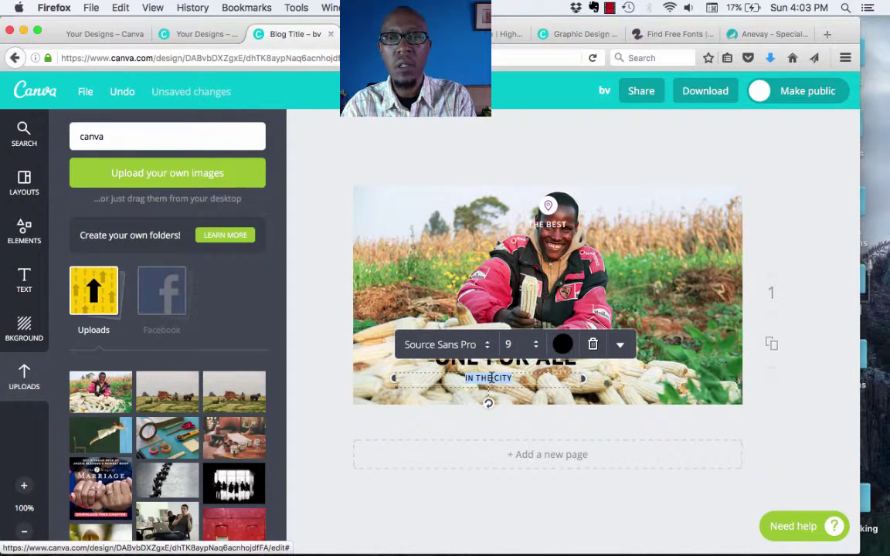
{"action": "type", "text": "ALL FOR ONE!"}
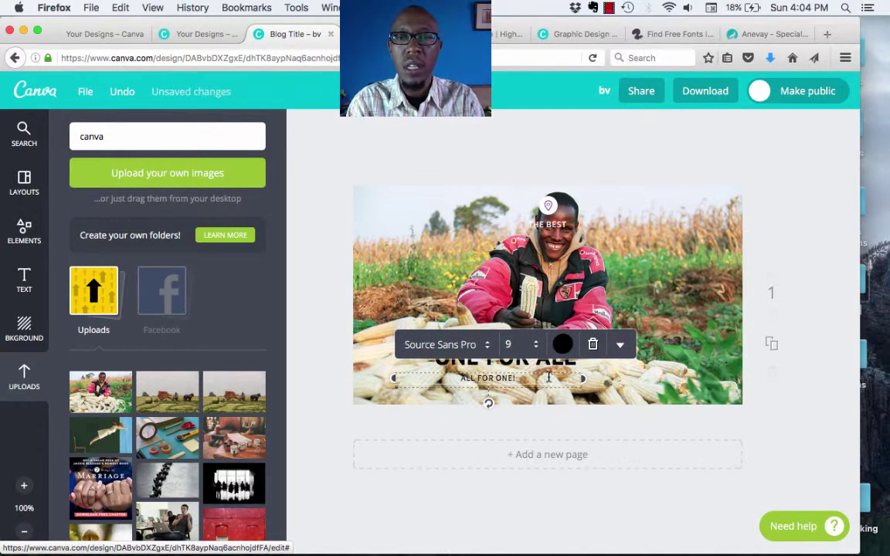
{"action": "key", "text": "ctrl+a"}
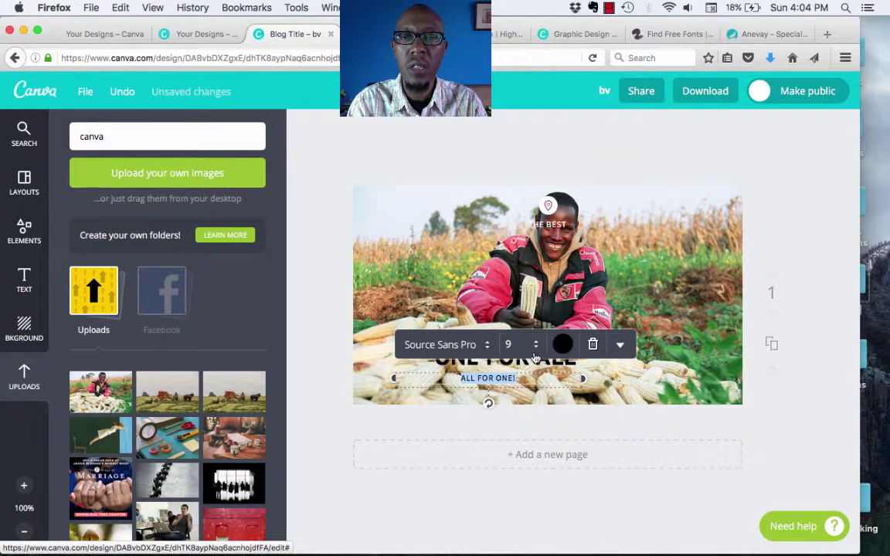
{"action": "left_click", "coordinate": [511, 345]}
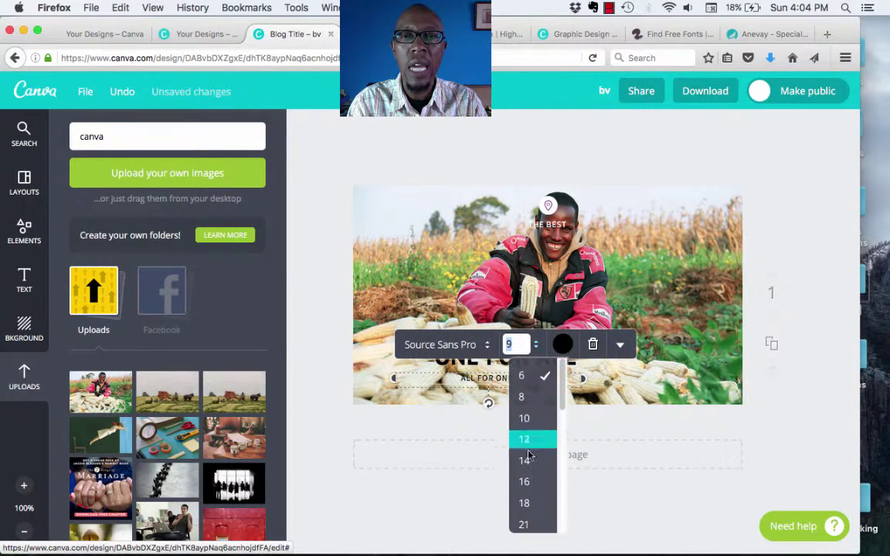
{"action": "left_click", "coordinate": [530, 507]}
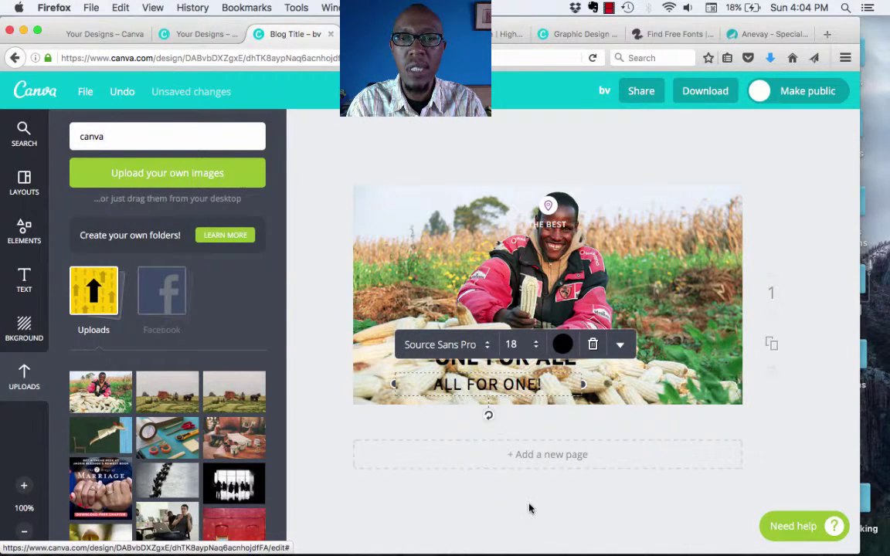
{"action": "left_click", "coordinate": [537, 349]}
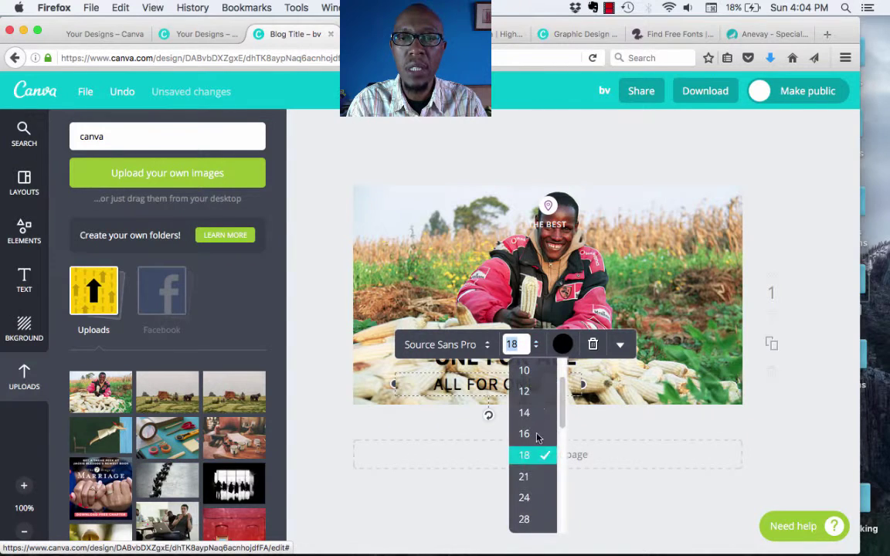
{"action": "left_click", "coordinate": [530, 521]}
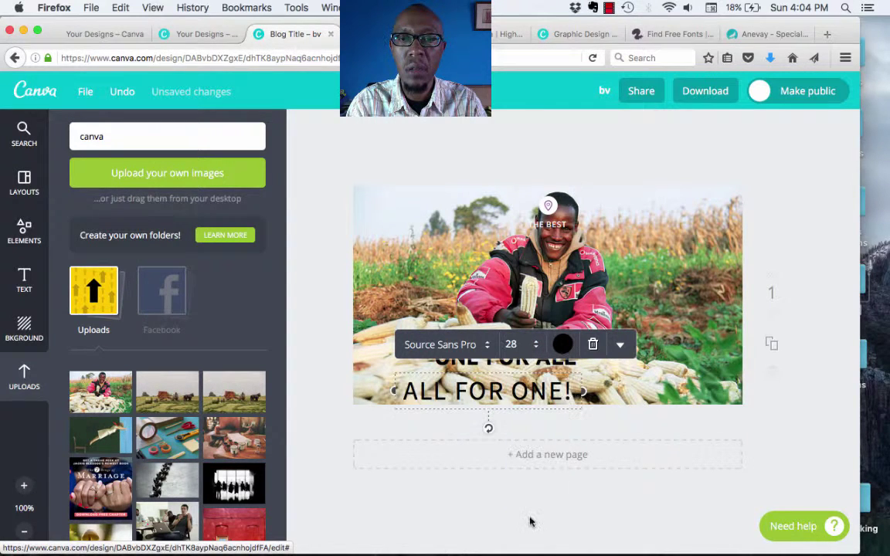
{"action": "left_click", "coordinate": [536, 349]}
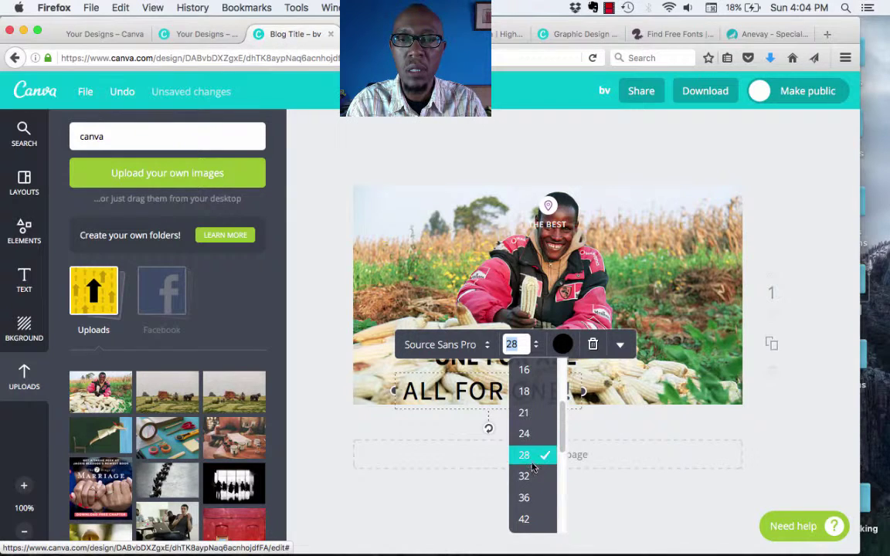
{"action": "left_click", "coordinate": [529, 433]}
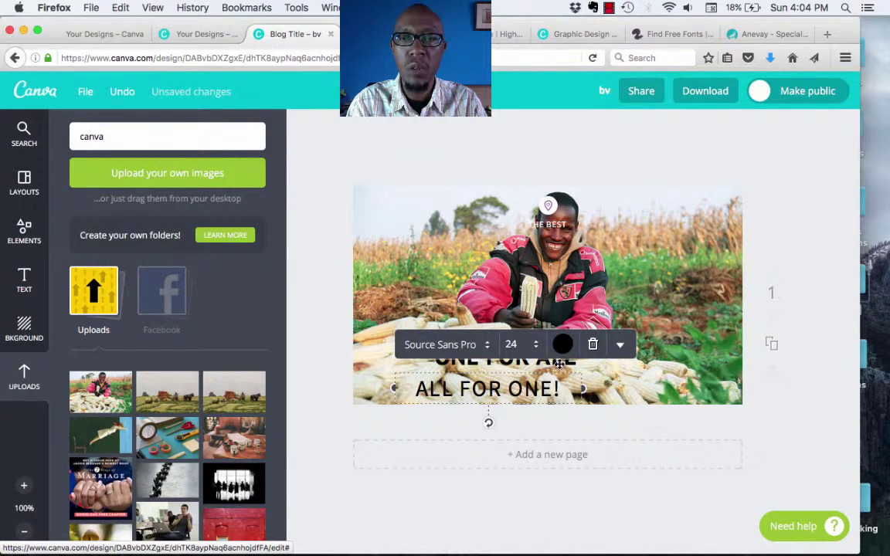
Select the whole ONE FOR ALL heading line
{"action": "left_click", "coordinate": [533, 413]}
{"action": "left_click", "coordinate": [535, 360]}
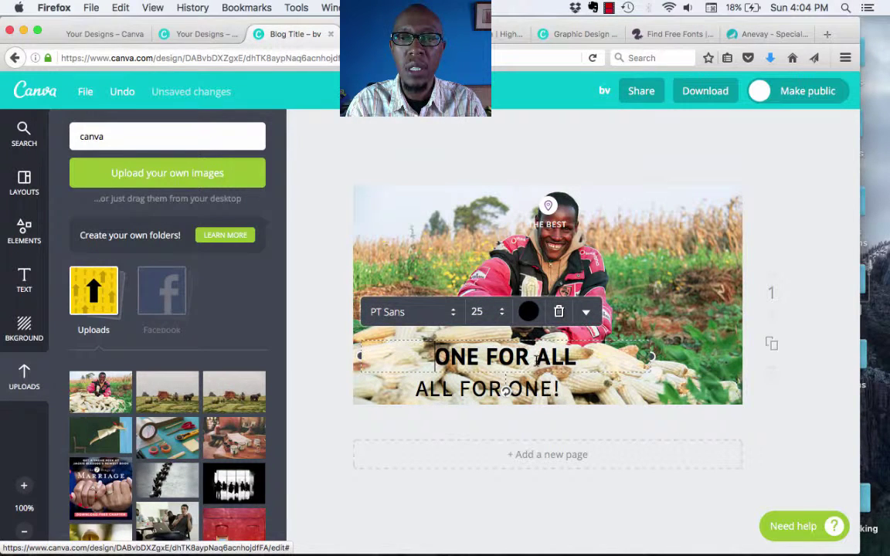
{"action": "left_click_drag", "start_coordinate": [578, 356], "coordinate": [424, 360]}
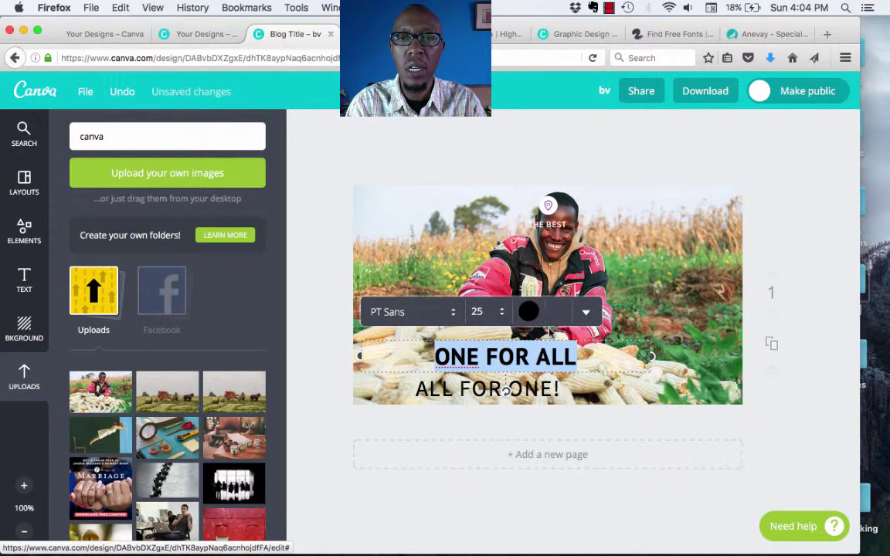
Left-align ONE FOR ALL and ALL FOR ONE!, and move THE BEST text to the lower right
{"action": "left_click", "coordinate": [585, 313]}
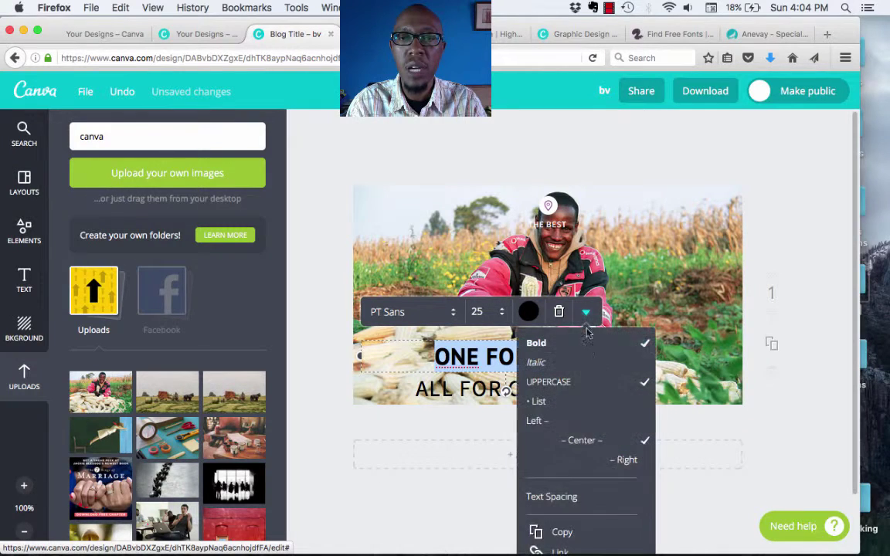
{"action": "left_click", "coordinate": [541, 424]}
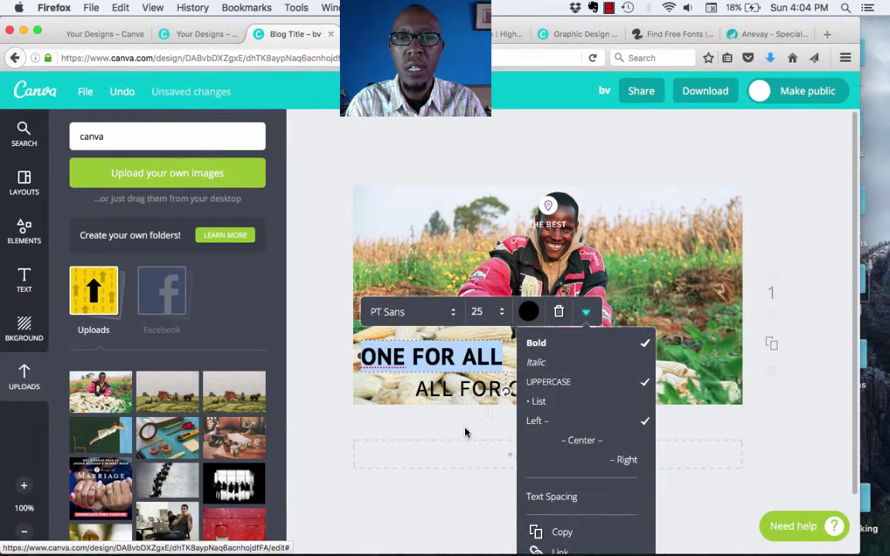
{"action": "left_click", "coordinate": [465, 431]}
{"action": "left_click", "coordinate": [418, 389]}
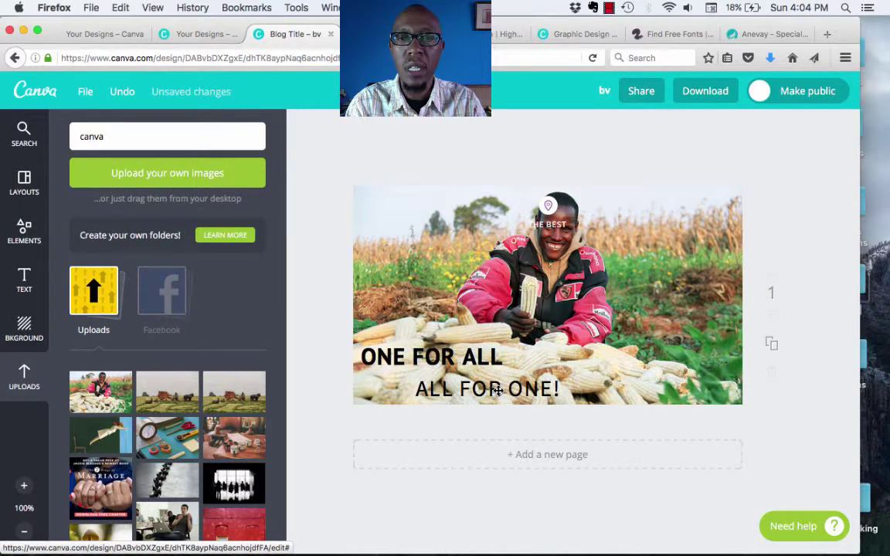
{"action": "left_click", "coordinate": [620, 344]}
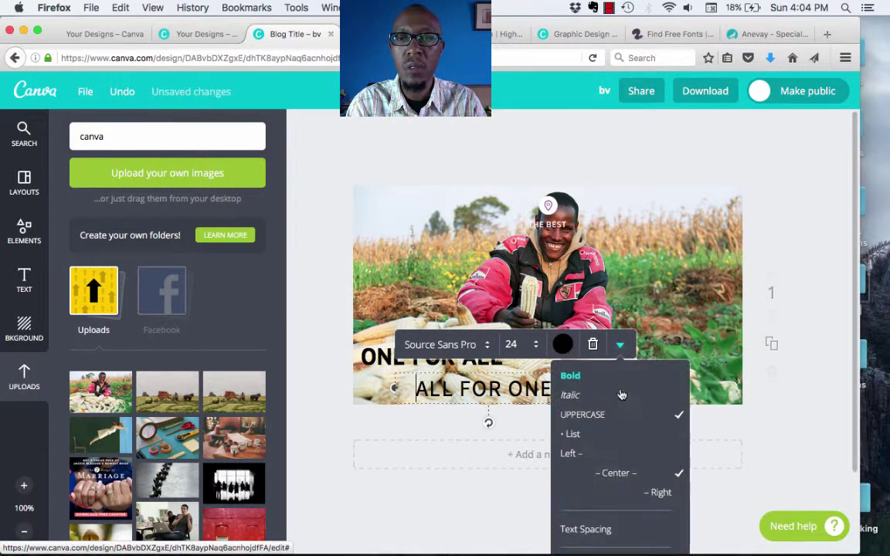
{"action": "left_click", "coordinate": [572, 453]}
{"action": "left_click", "coordinate": [470, 412]}
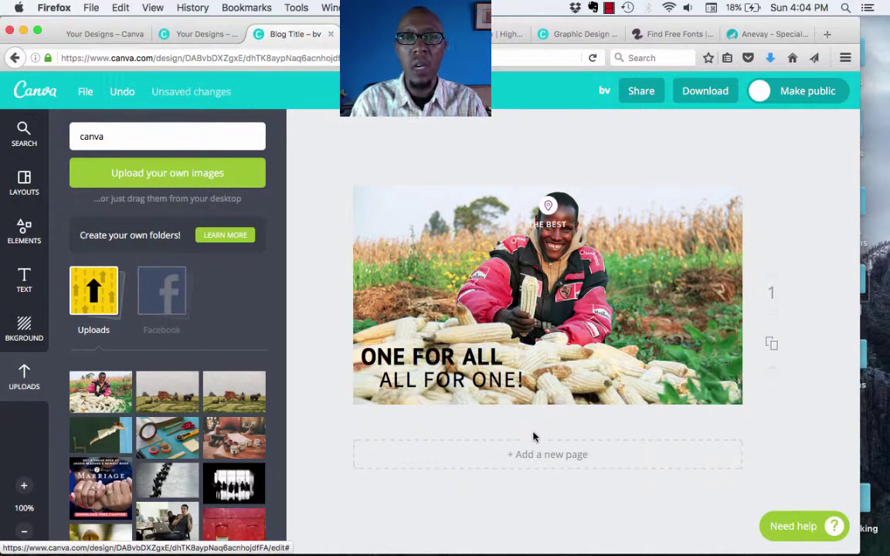
{"action": "left_click_drag", "start_coordinate": [553, 225], "coordinate": [567, 397]}
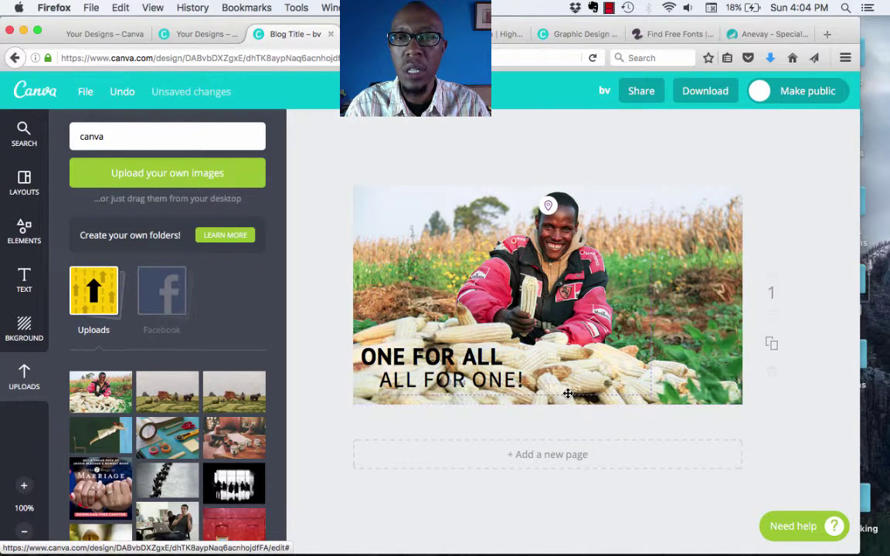
{"action": "left_click", "coordinate": [487, 363]}
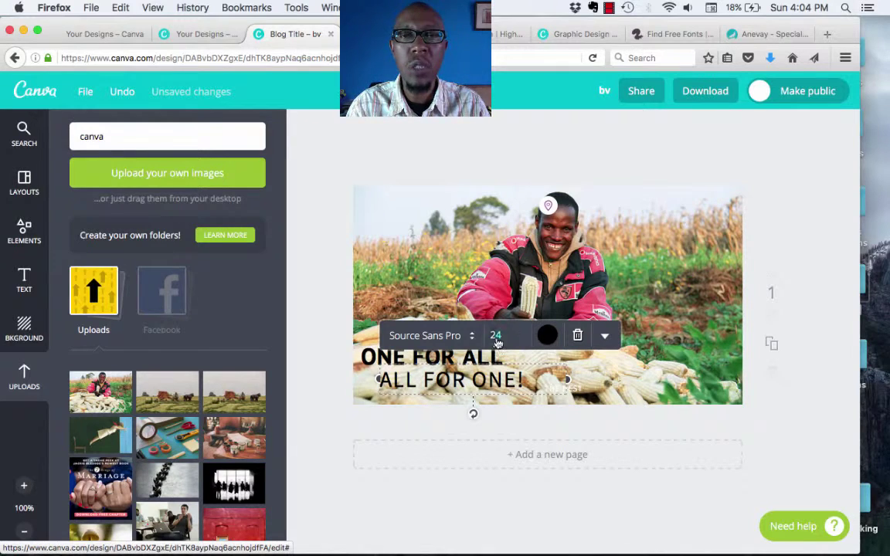
Add a white square shape and reshape it into a short, wide band across the photo's lower area
{"action": "left_click", "coordinate": [333, 363]}
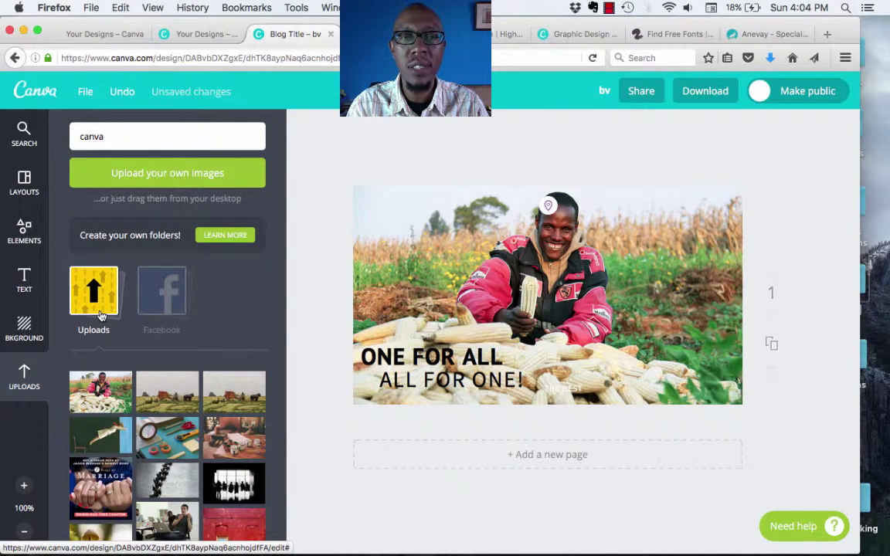
{"action": "left_click", "coordinate": [26, 234]}
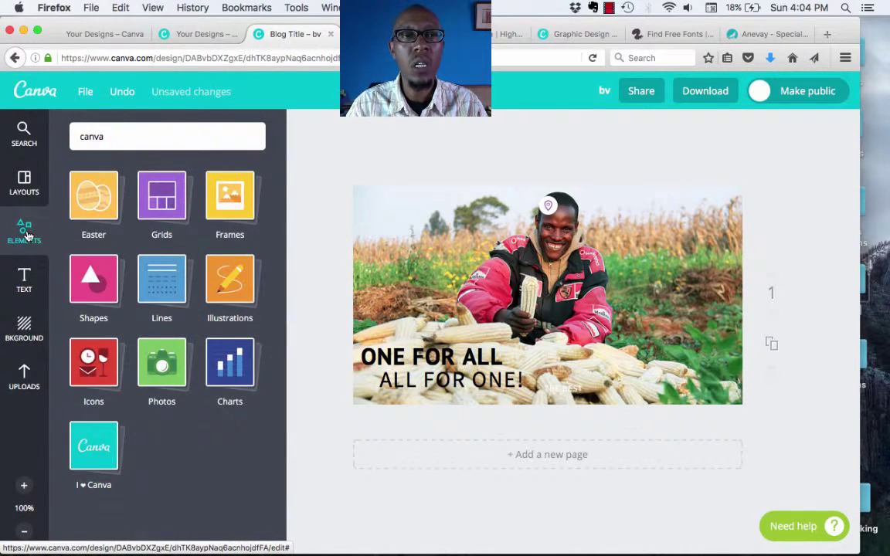
{"action": "left_click", "coordinate": [94, 278]}
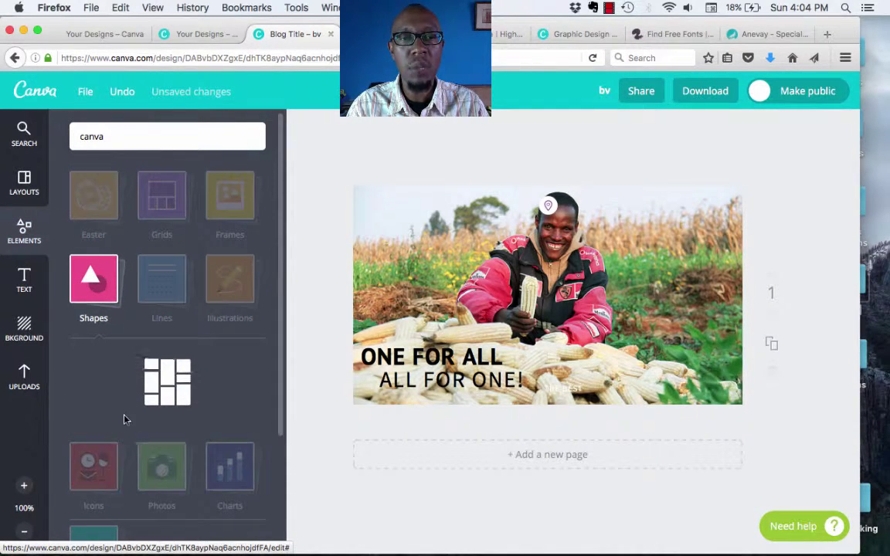
{"action": "left_click", "coordinate": [101, 392]}
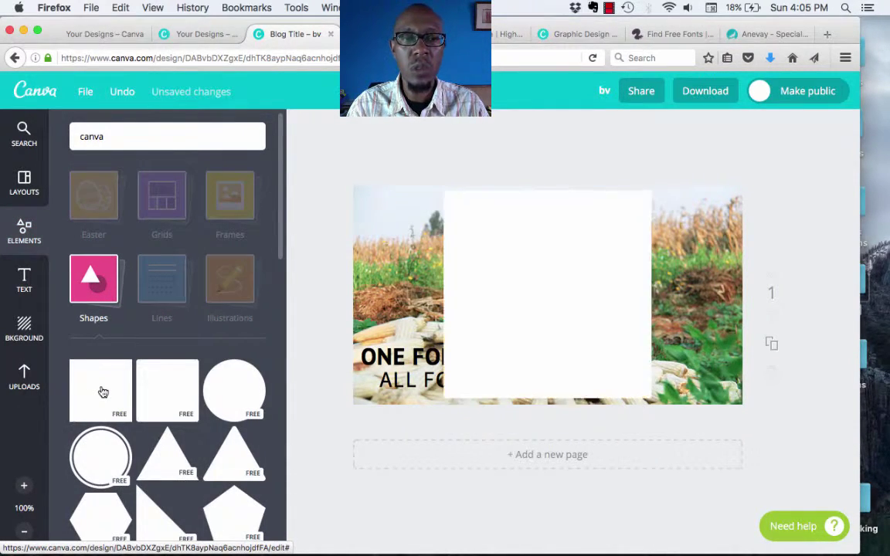
{"action": "left_click_drag", "start_coordinate": [550, 193], "coordinate": [546, 335]}
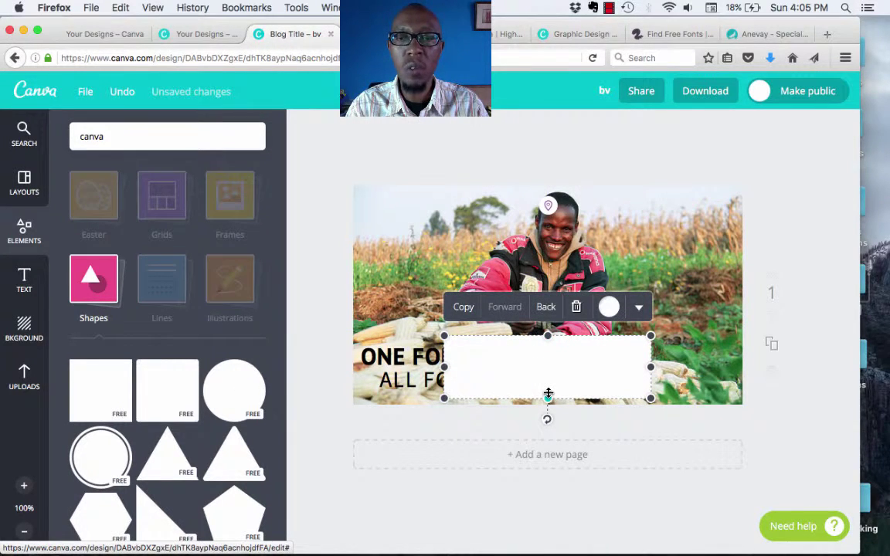
{"action": "left_click_drag", "start_coordinate": [547, 395], "coordinate": [547, 392]}
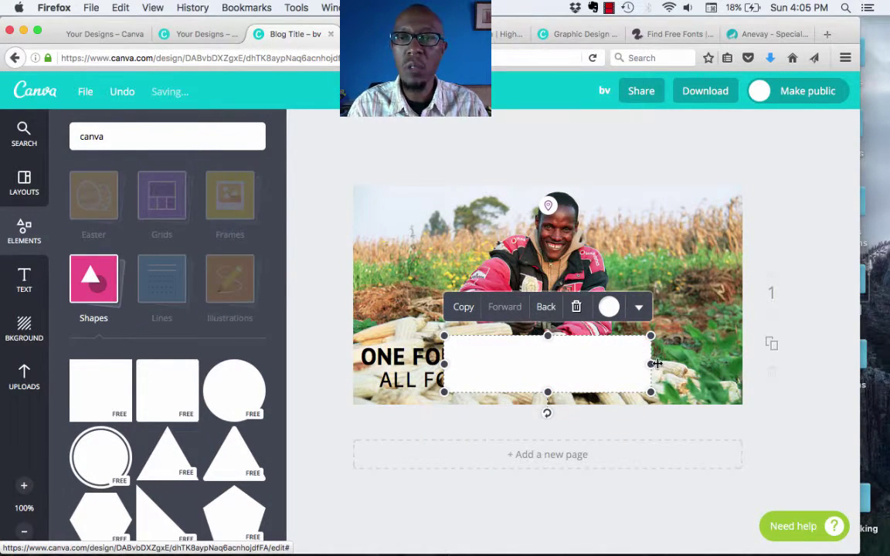
{"action": "left_click_drag", "start_coordinate": [650, 364], "coordinate": [688, 363]}
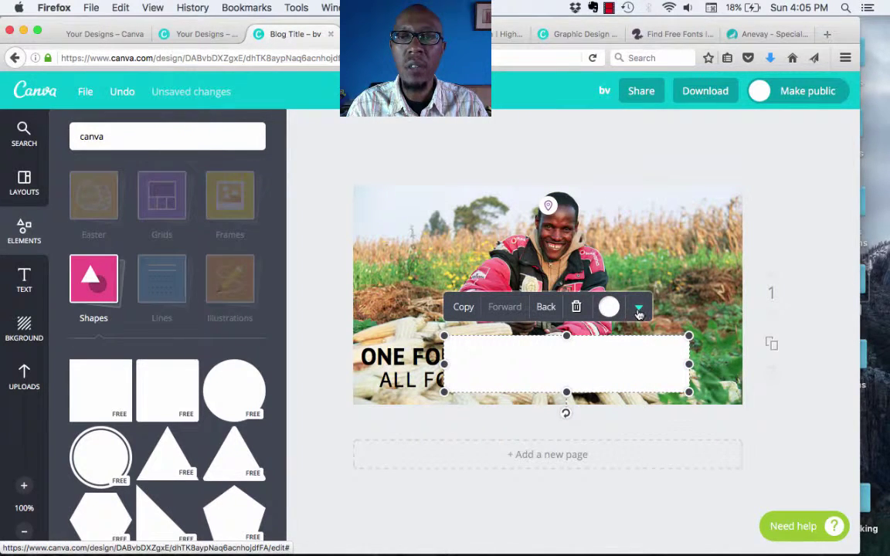
Set the white band's transparency to about 51 so the corn shows through
{"action": "left_click", "coordinate": [638, 310]}
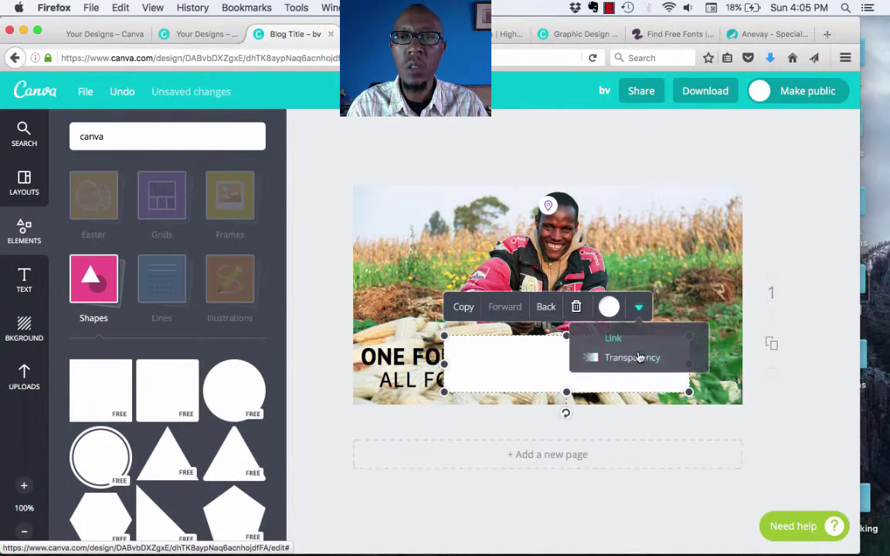
{"action": "left_click", "coordinate": [639, 311]}
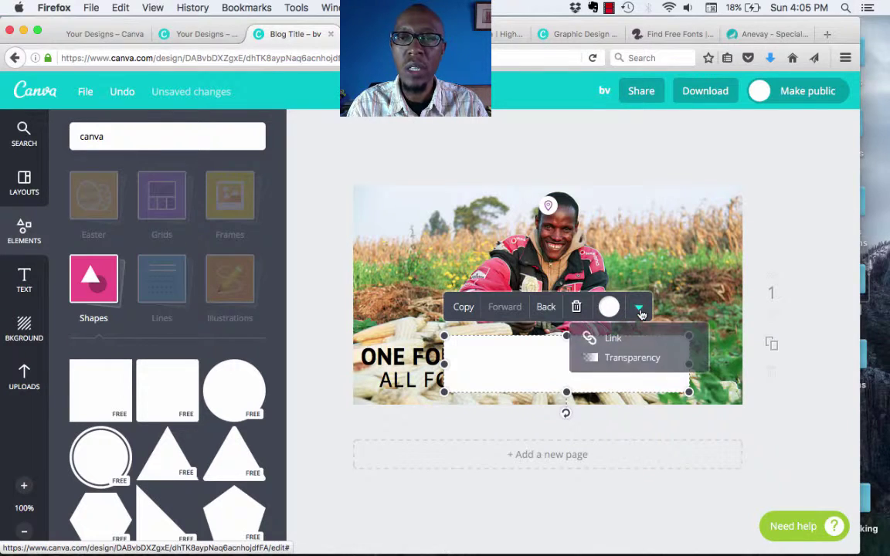
{"action": "left_click", "coordinate": [633, 357]}
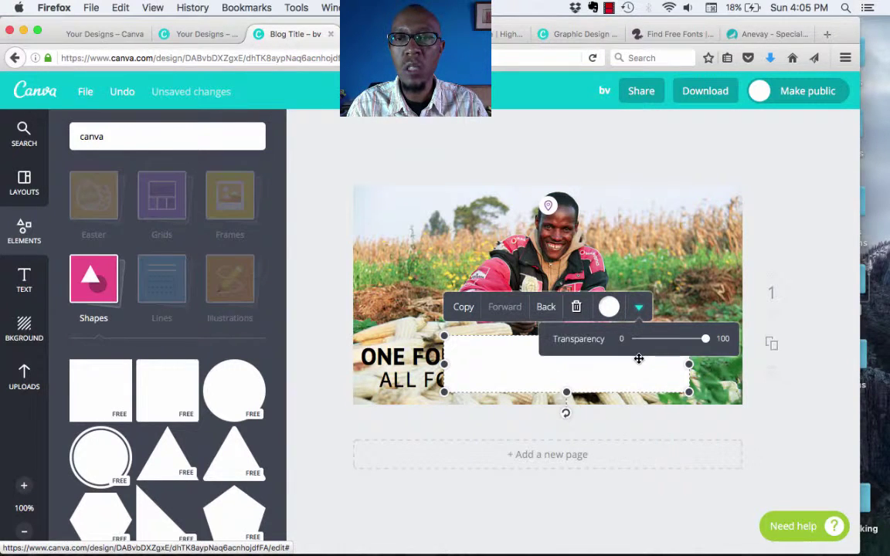
{"action": "left_click", "coordinate": [669, 340]}
{"action": "left_click_drag", "start_coordinate": [671, 343], "coordinate": [670, 342]}
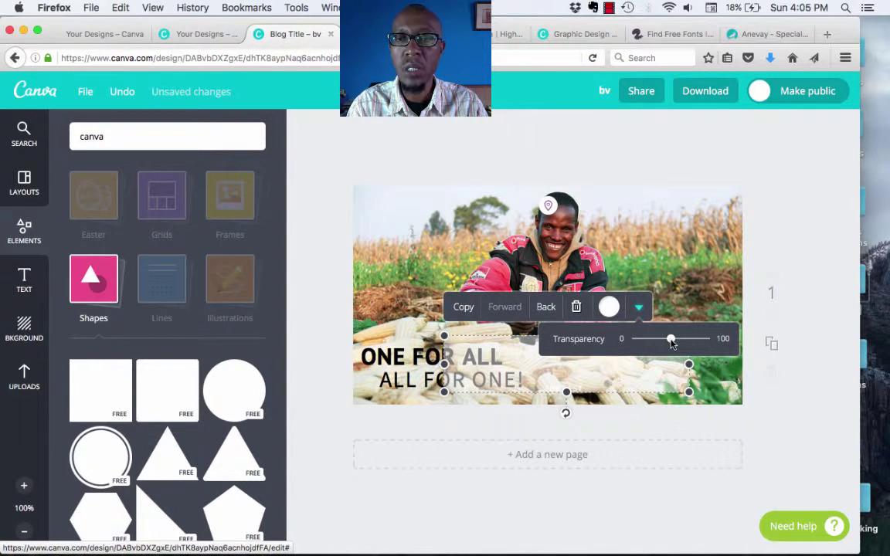
{"action": "left_click", "coordinate": [464, 369]}
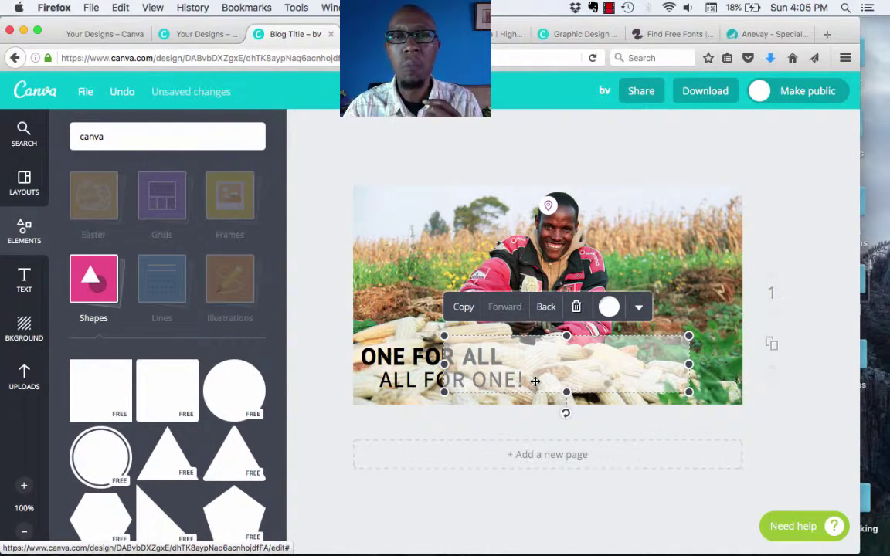
{"action": "left_click", "coordinate": [398, 355]}
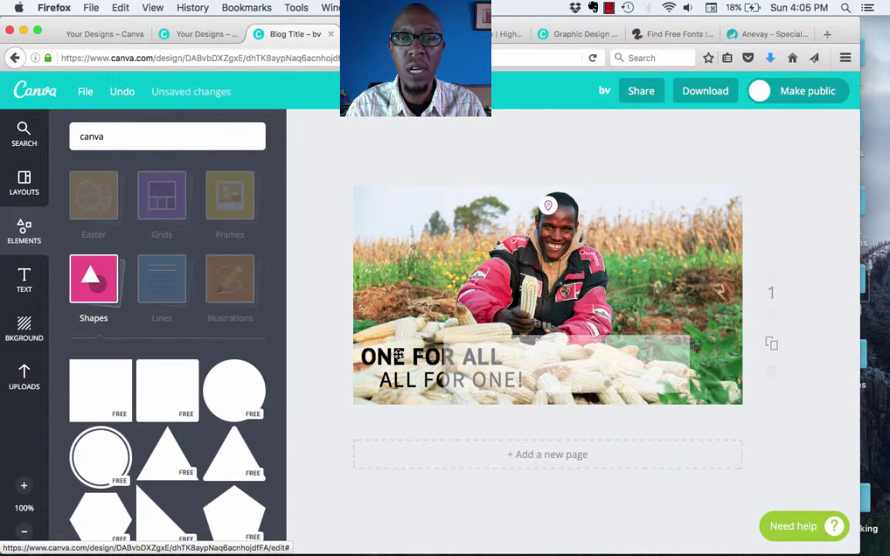
Send the translucent band back twice so it sits behind both title lines
{"action": "left_click", "coordinate": [631, 381]}
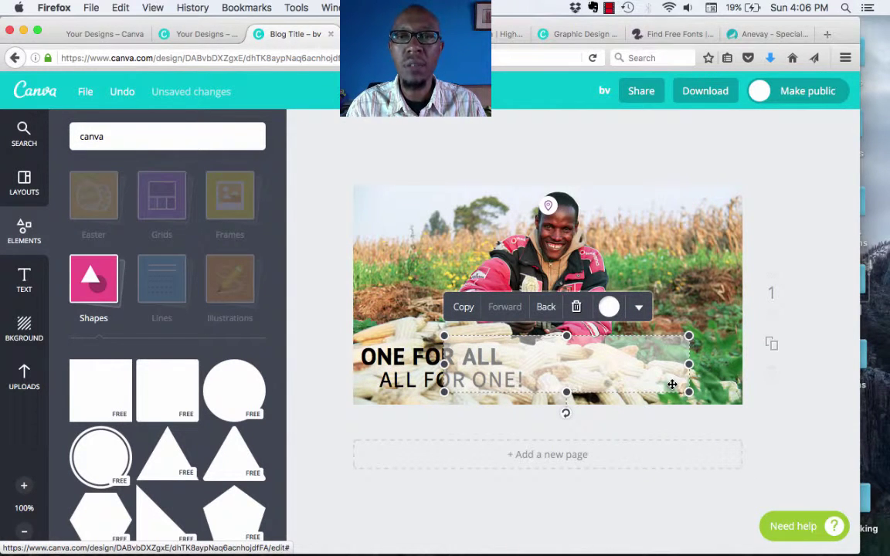
{"action": "left_click", "coordinate": [546, 308]}
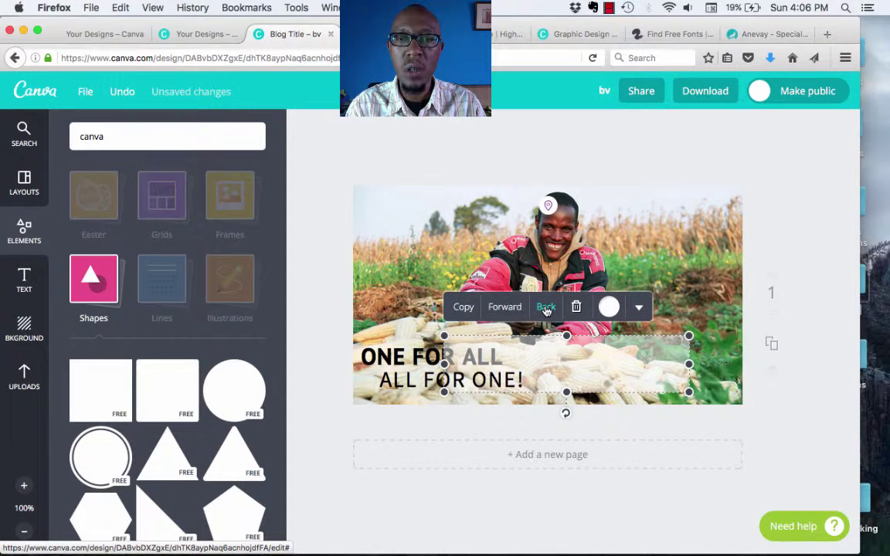
{"action": "left_click", "coordinate": [546, 307]}
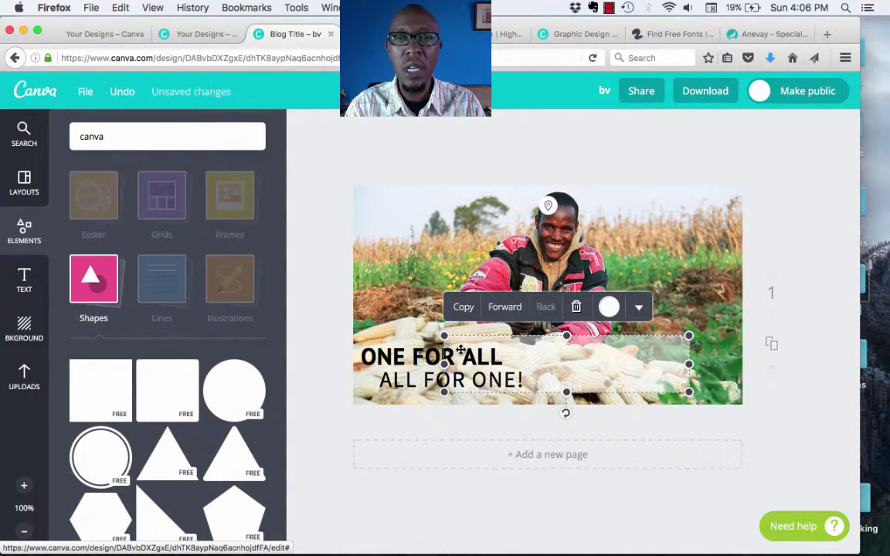
Stretch the band to the photo's right edge and line up both title lines at its left
{"action": "left_click_drag", "start_coordinate": [488, 356], "coordinate": [562, 353]}
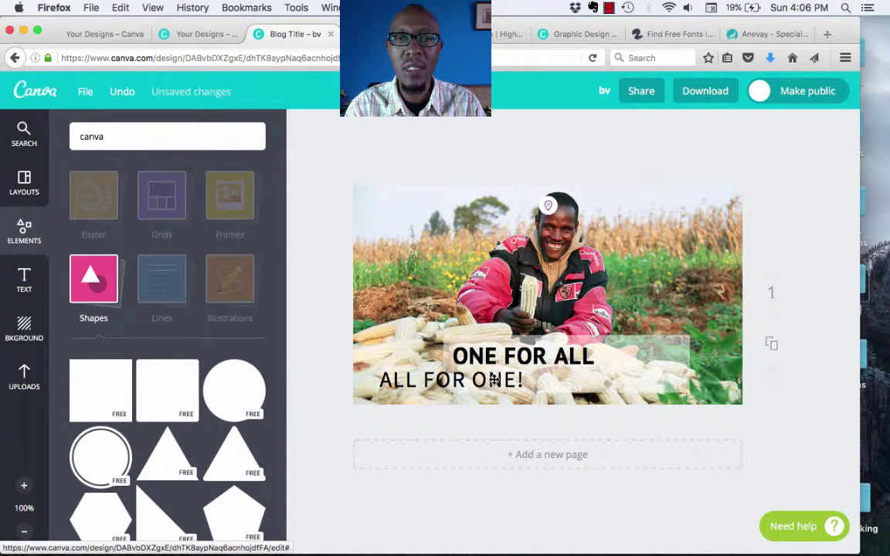
{"action": "left_click_drag", "start_coordinate": [446, 345], "coordinate": [354, 363]}
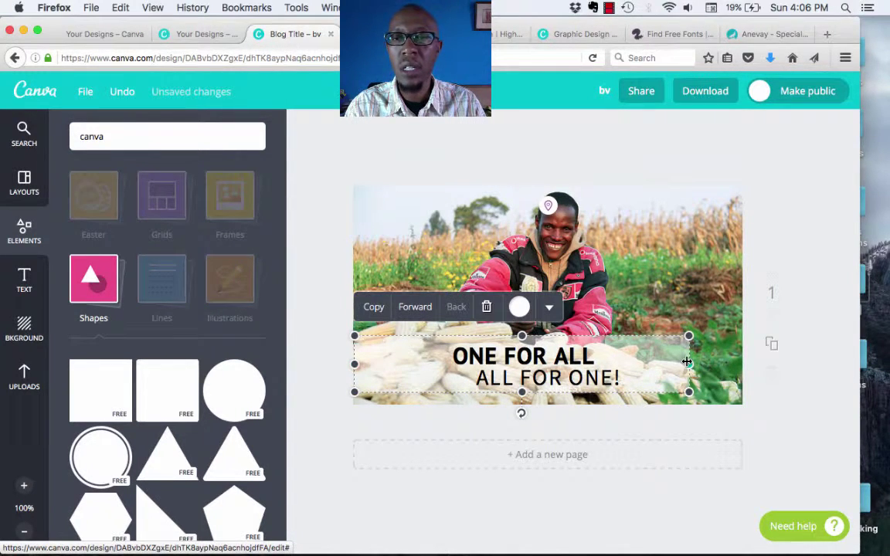
{"action": "left_click_drag", "start_coordinate": [688, 363], "coordinate": [742, 363]}
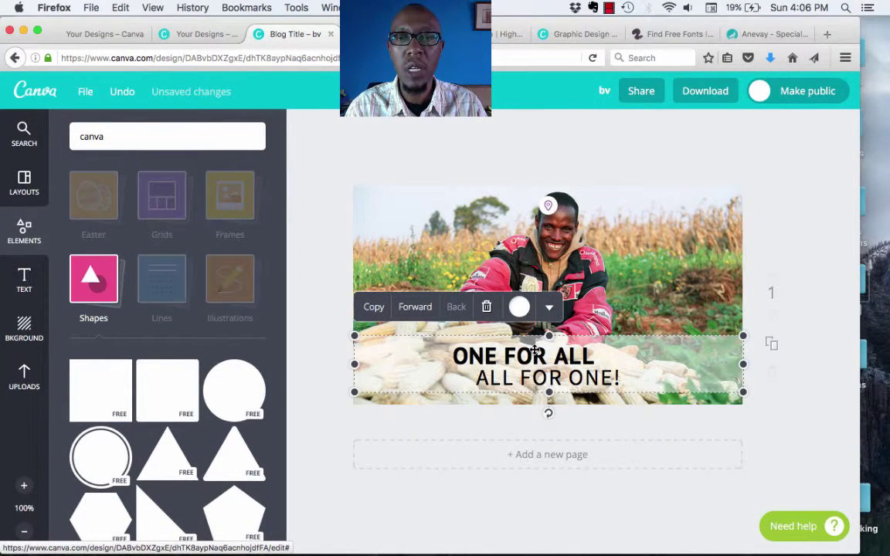
{"action": "left_click_drag", "start_coordinate": [534, 352], "coordinate": [455, 360]}
{"action": "left_click_drag", "start_coordinate": [658, 380], "coordinate": [589, 387]}
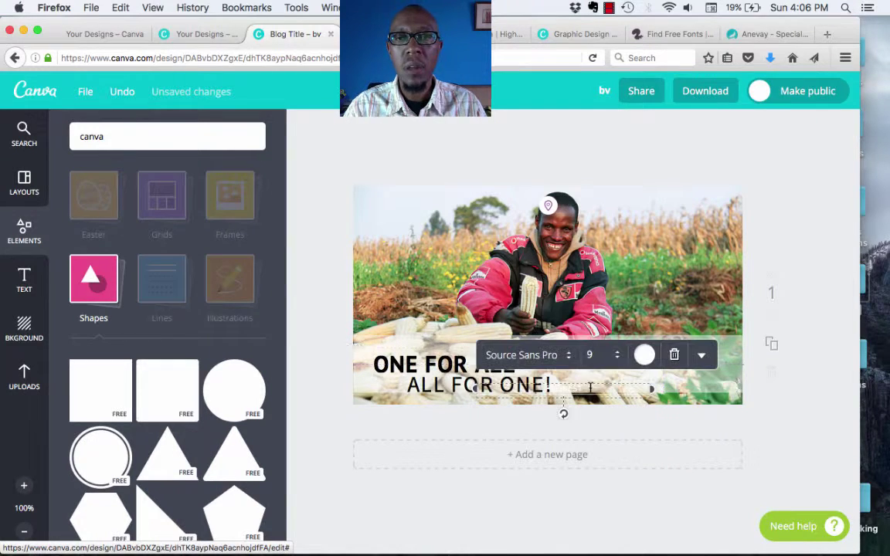
Delete the pin marker from the photo and narrow the ALL FOR ONE! text box
{"action": "left_click", "coordinate": [551, 202]}
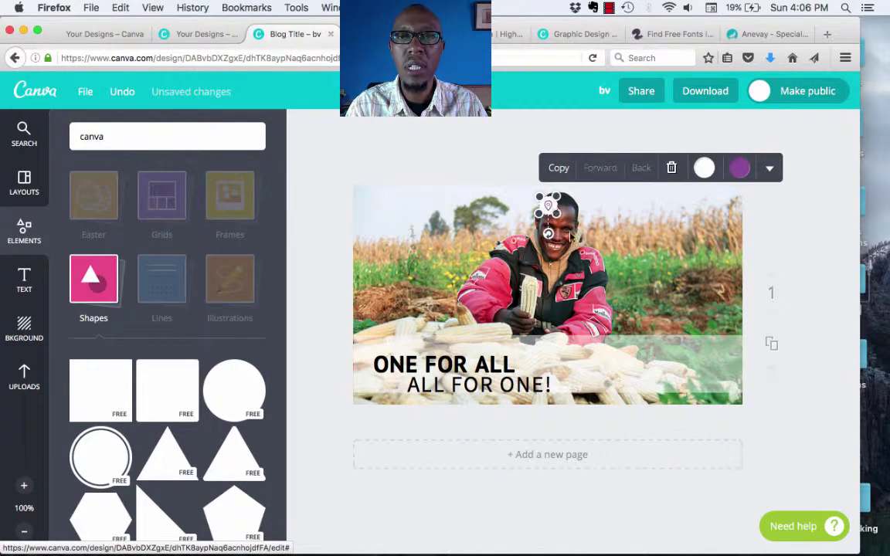
{"action": "key", "text": "Delete"}
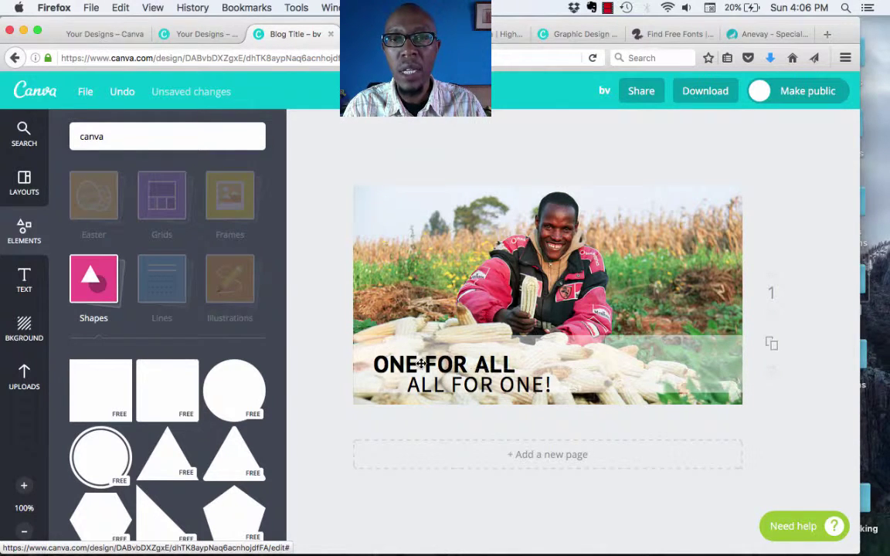
{"action": "left_click", "coordinate": [377, 388]}
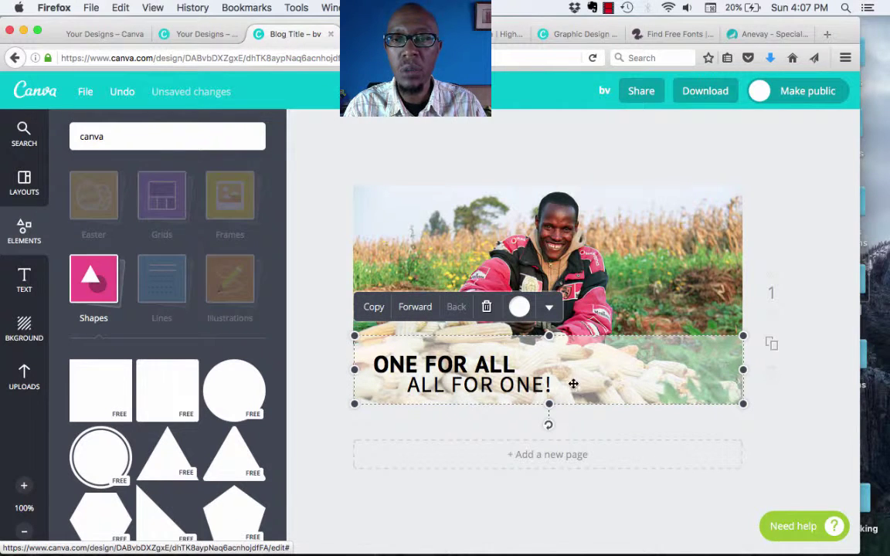
{"action": "left_click", "coordinate": [573, 383]}
{"action": "left_click", "coordinate": [644, 397]}
{"action": "left_click", "coordinate": [681, 423]}
{"action": "left_click", "coordinate": [587, 390]}
{"action": "left_click", "coordinate": [563, 403]}
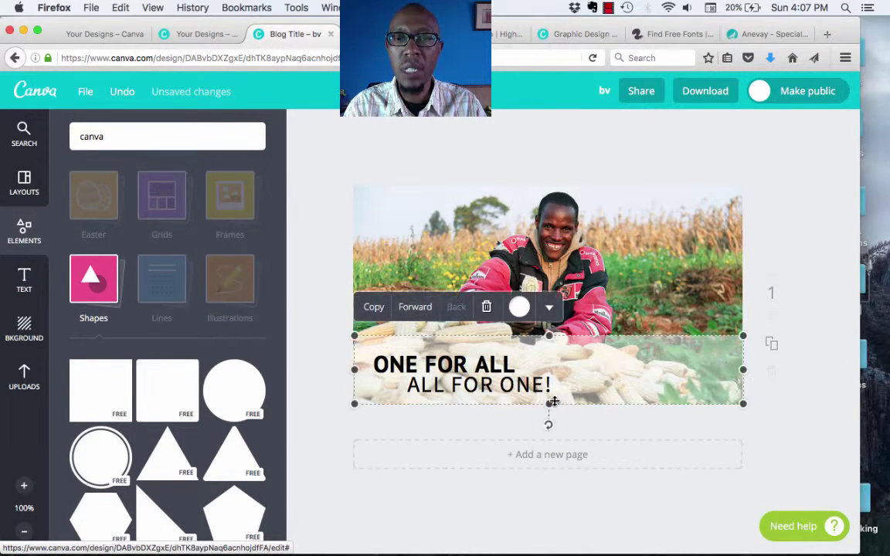
{"action": "left_click", "coordinate": [550, 391]}
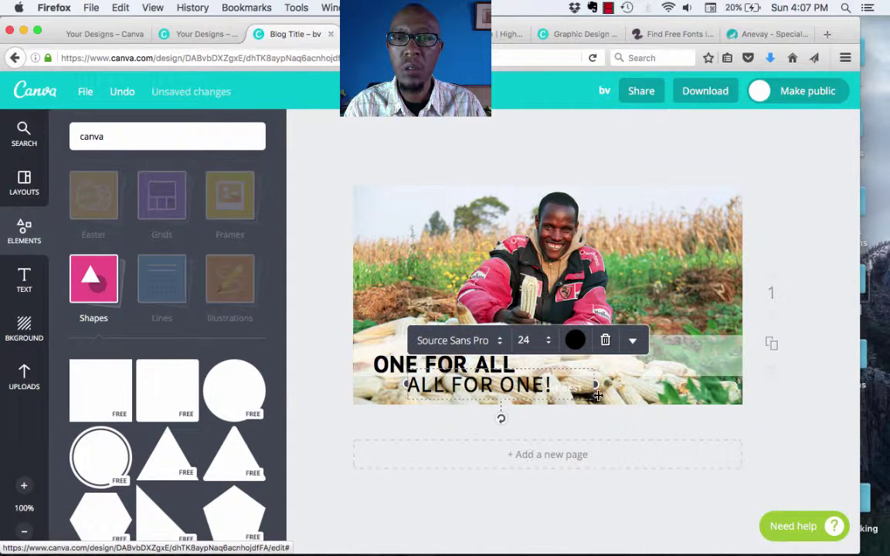
{"action": "left_click_drag", "start_coordinate": [596, 396], "coordinate": [555, 386]}
Make the small THE BEST text right of the title black
{"action": "left_click", "coordinate": [641, 388]}
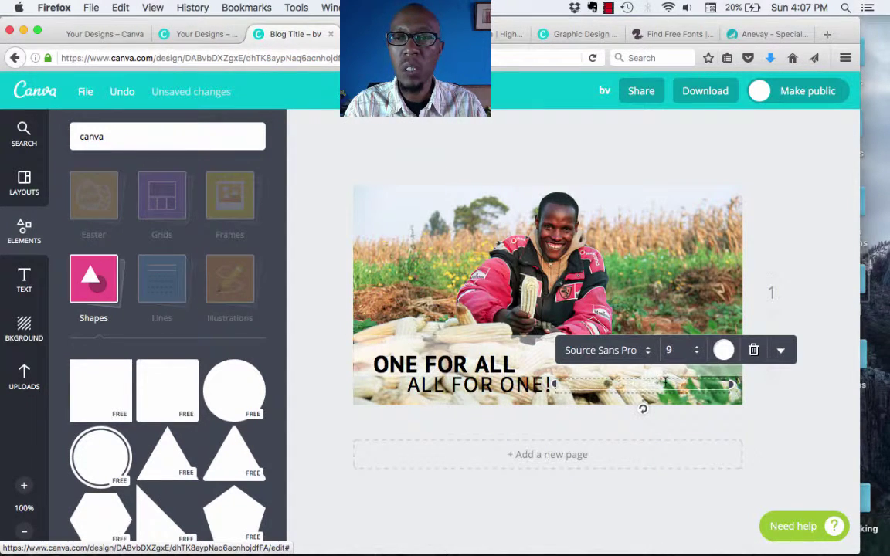
{"action": "double_click", "coordinate": [641, 386]}
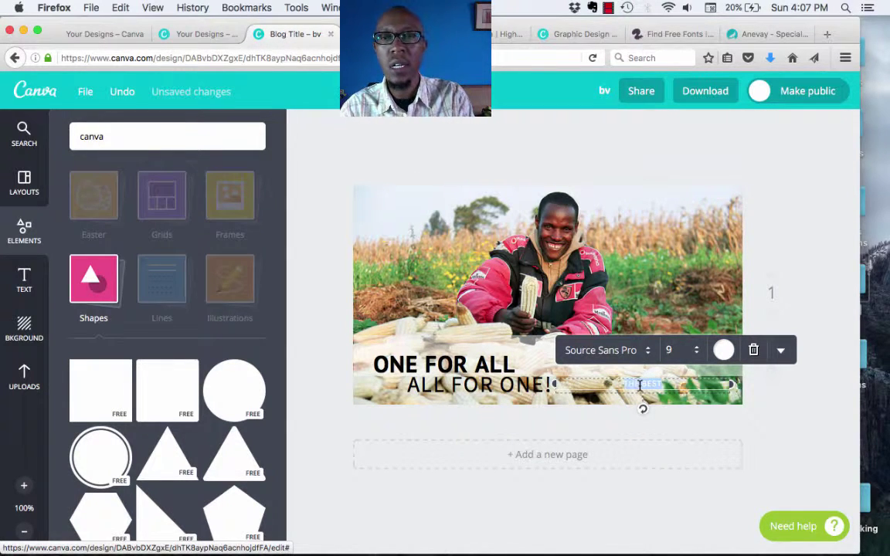
{"action": "left_click", "coordinate": [721, 351]}
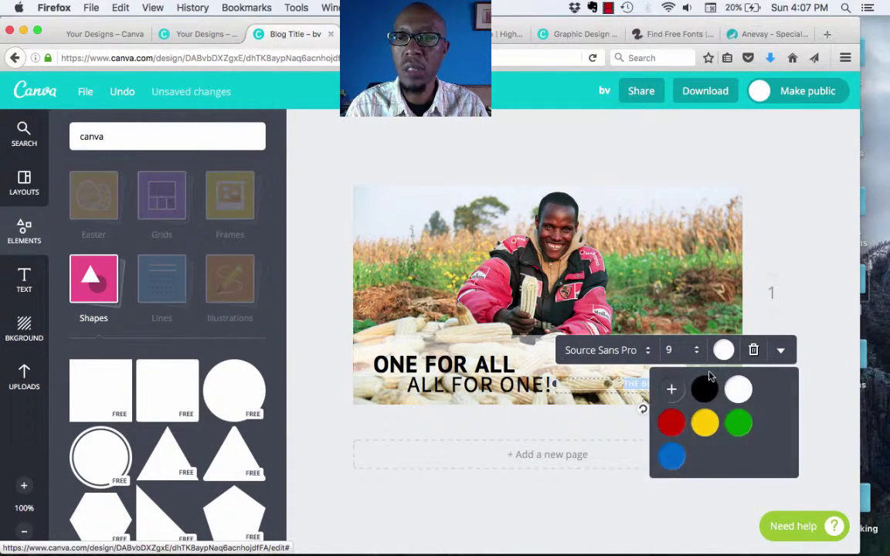
{"action": "left_click", "coordinate": [703, 389]}
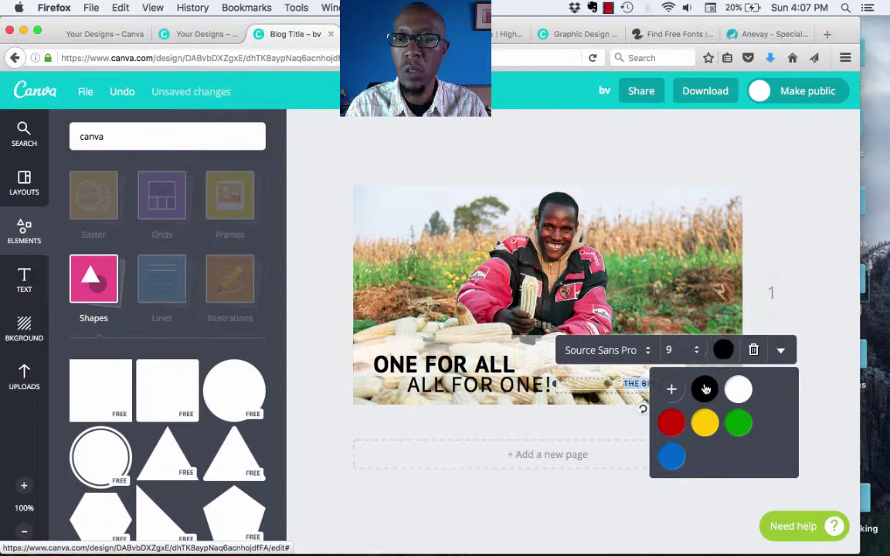
{"action": "left_click", "coordinate": [814, 378]}
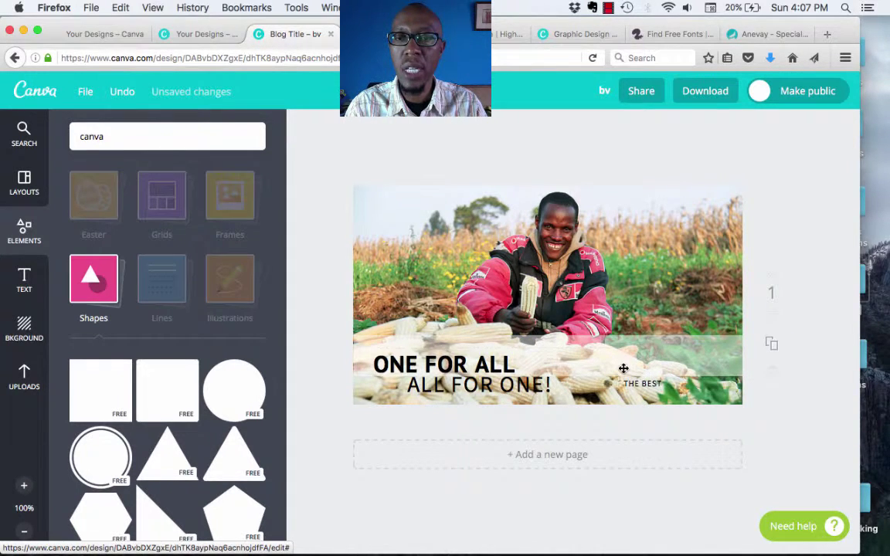
Stretch the title group down so ALL FOR ONE! isn't clipped
{"action": "left_click", "coordinate": [562, 373]}
{"action": "left_click_drag", "start_coordinate": [549, 396], "coordinate": [550, 404]}
{"action": "left_click", "coordinate": [651, 381]}
{"action": "double_click", "coordinate": [653, 383]}
{"action": "key", "text": "BackSpace"}
{"action": "key", "text": "BackSpace"}
{"action": "key", "text": "BackSpace"}
{"action": "key", "text": "BackSpace"}
{"action": "key", "text": "BackSpace"}
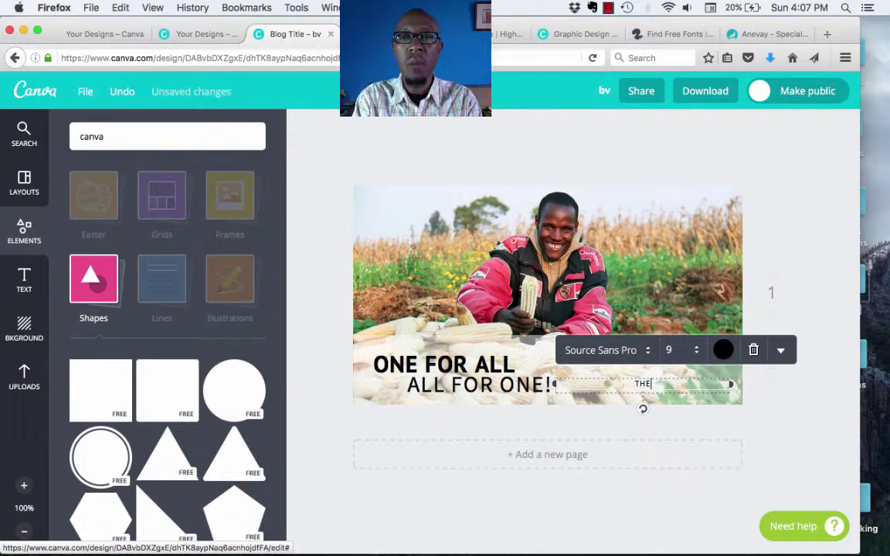
{"action": "type", "text": "www"}
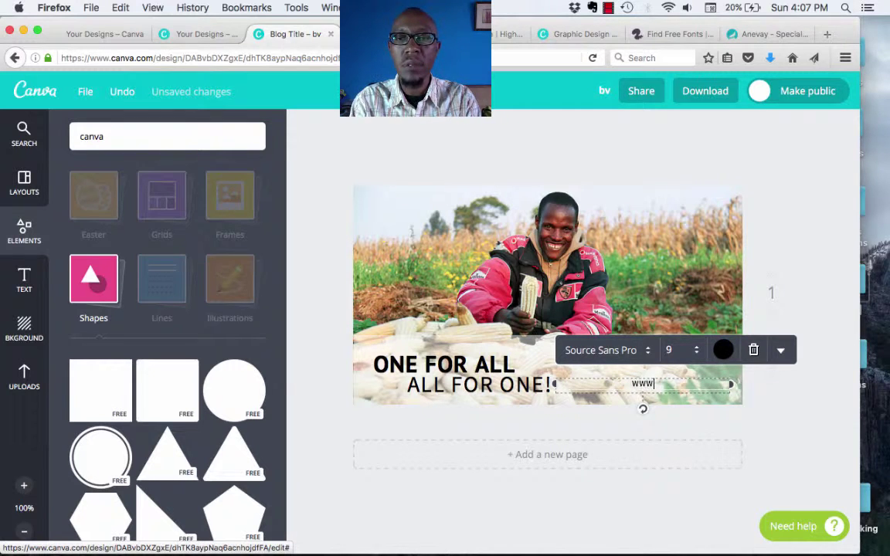
{"action": "type", "text": ".l"}
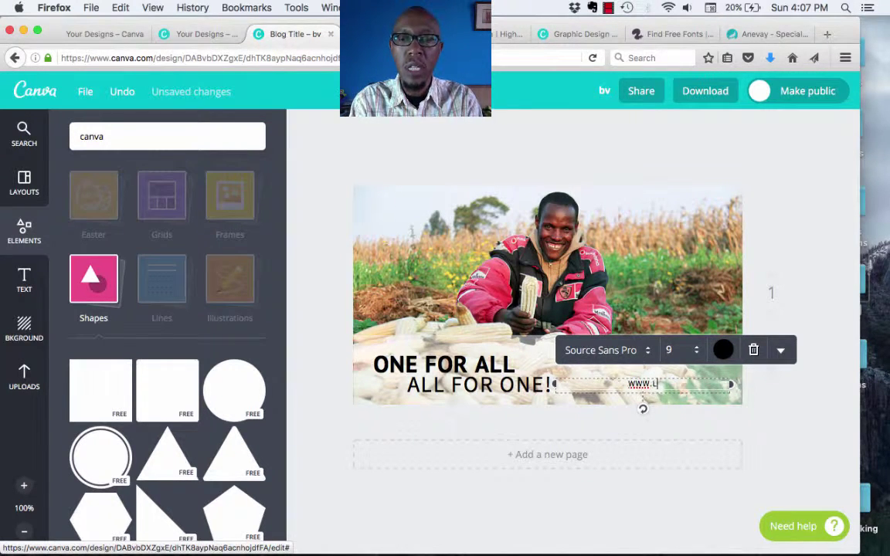
{"action": "type", "text": "eadbychoi"}
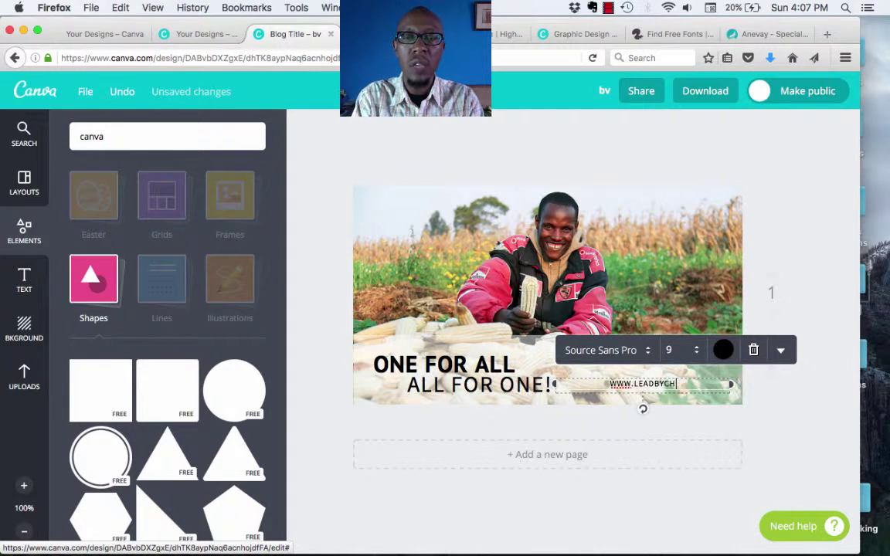
{"action": "type", "text": "ce"}
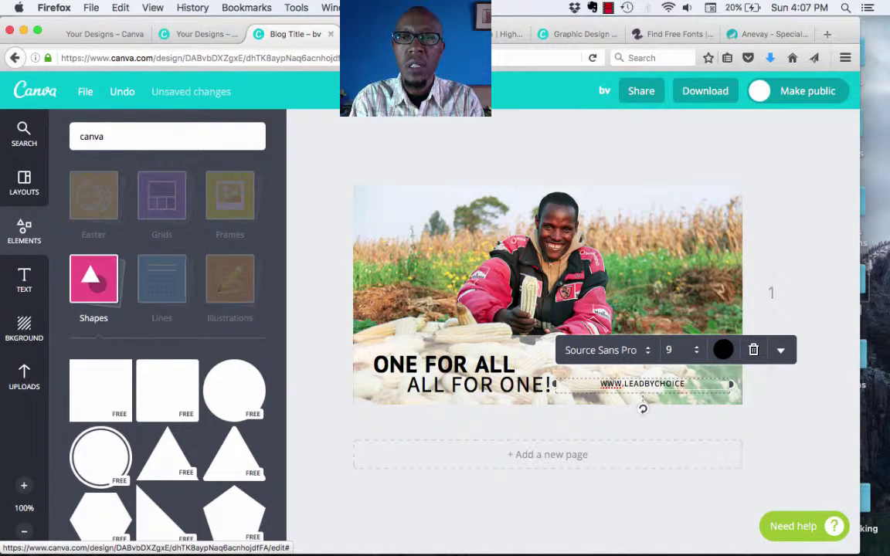
{"action": "type", "text": ".co"}
{"action": "left_click_drag", "start_coordinate": [627, 384], "coordinate": [697, 393]}
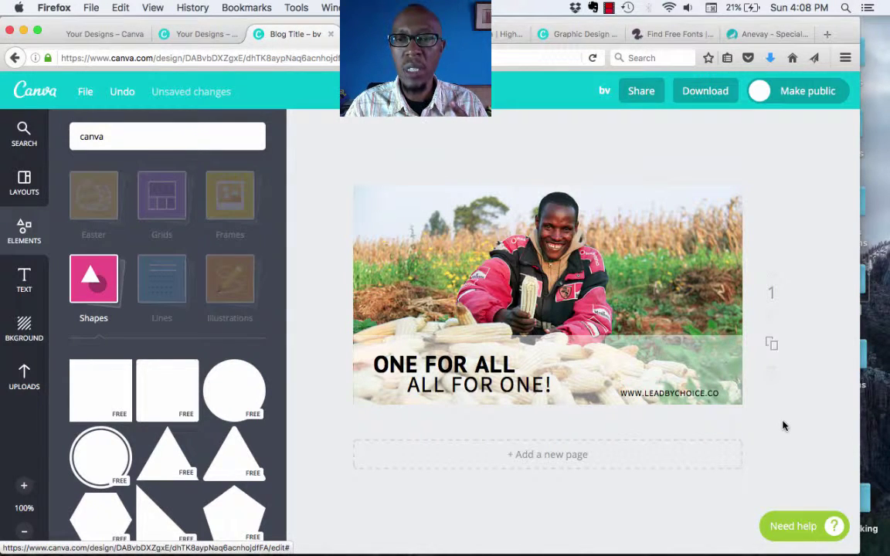
Shorten the translucent band by lowering its top edge slightly
{"action": "left_click", "coordinate": [607, 359]}
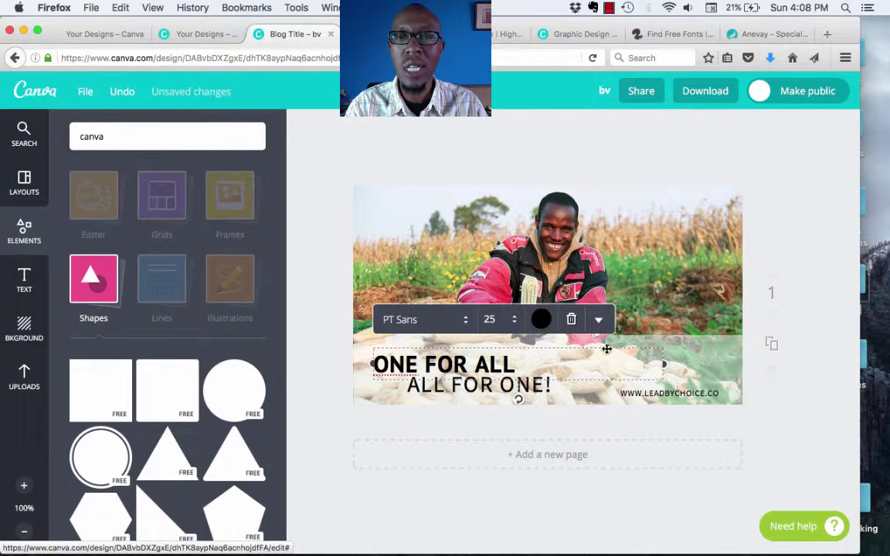
{"action": "left_click", "coordinate": [695, 357]}
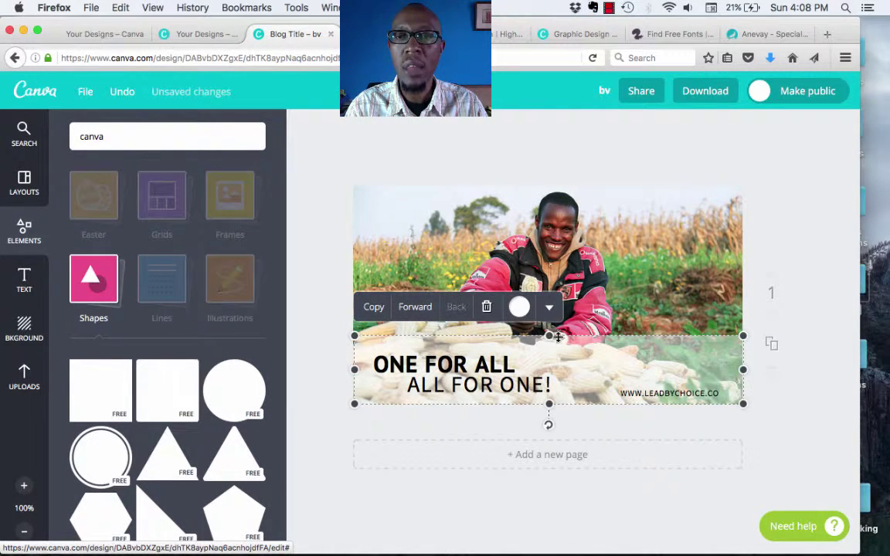
{"action": "left_click_drag", "start_coordinate": [549, 338], "coordinate": [548, 347]}
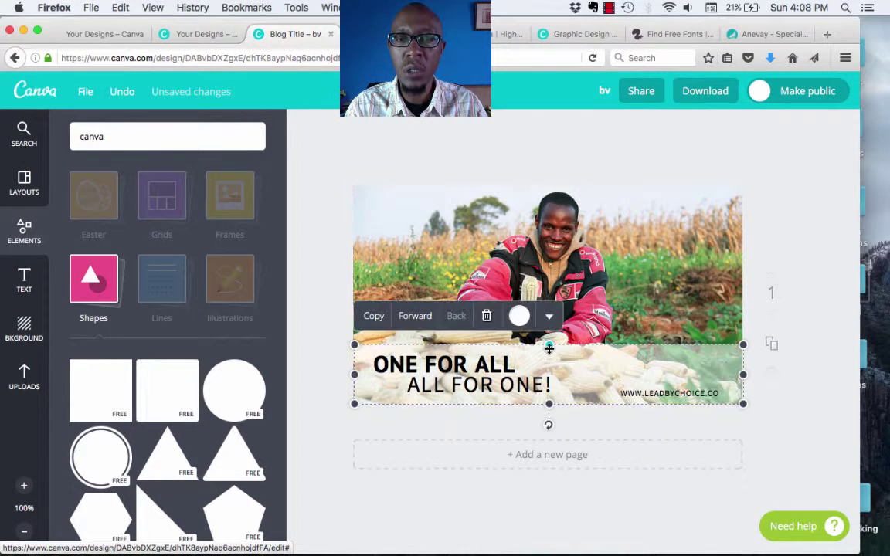
{"action": "left_click", "coordinate": [695, 425]}
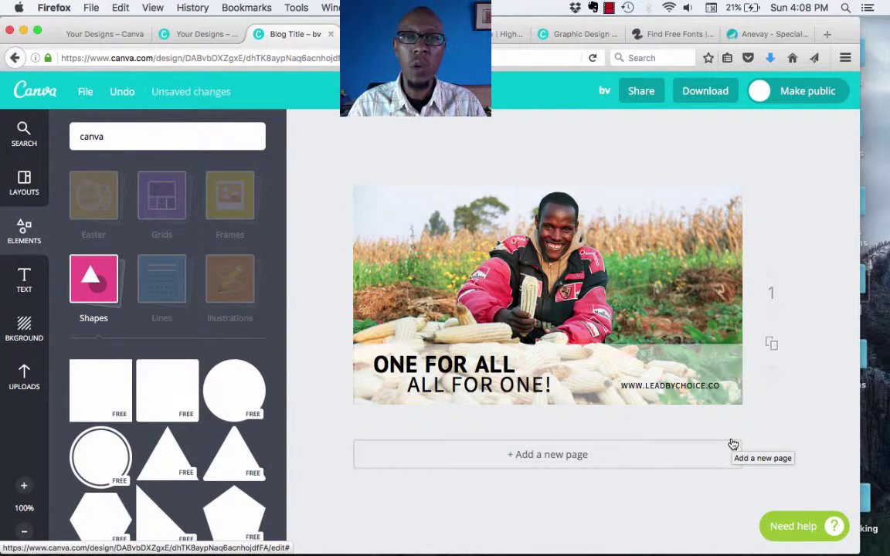
Try Sacramento on the ONE FOR ALL headline, then settle on Shadows Into Light
{"action": "double_click", "coordinate": [456, 365]}
{"action": "triple_click", "coordinate": [495, 363]}
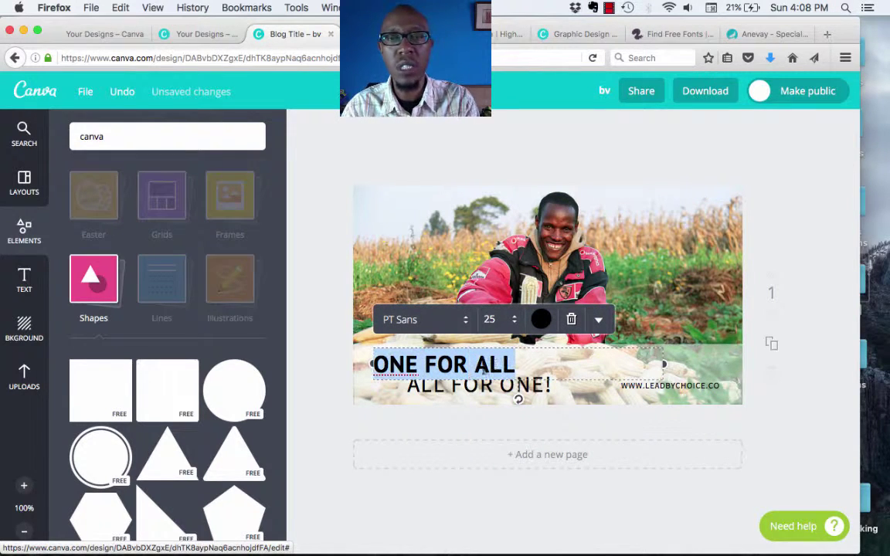
{"action": "left_click", "coordinate": [467, 325]}
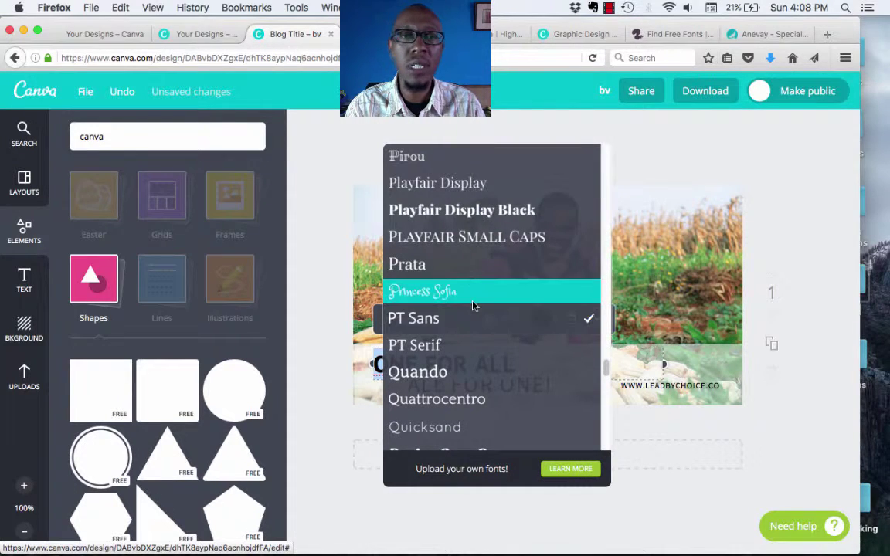
{"action": "scroll", "coordinate": [472, 305], "scroll_direction": "down", "scroll_amount": 2}
{"action": "scroll", "coordinate": [473, 305], "scroll_direction": "down", "scroll_amount": 10}
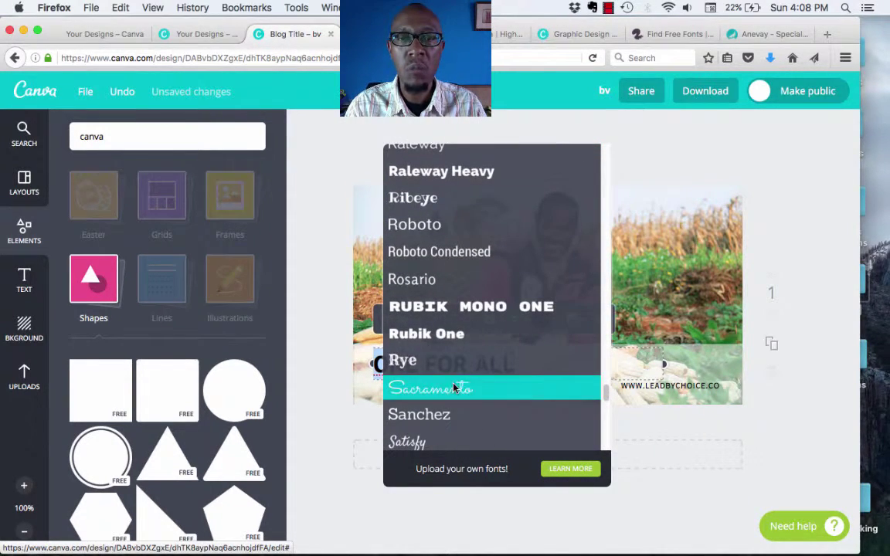
{"action": "left_click", "coordinate": [472, 391]}
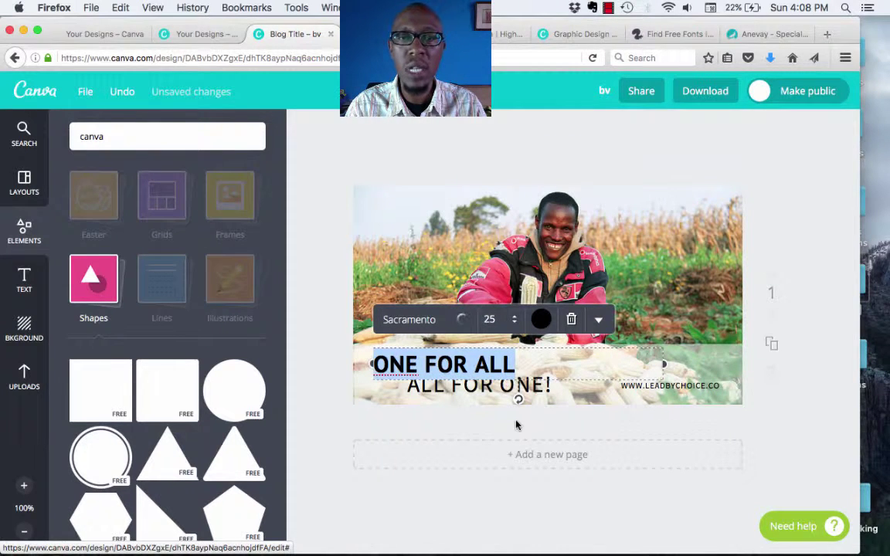
{"action": "left_click", "coordinate": [421, 319]}
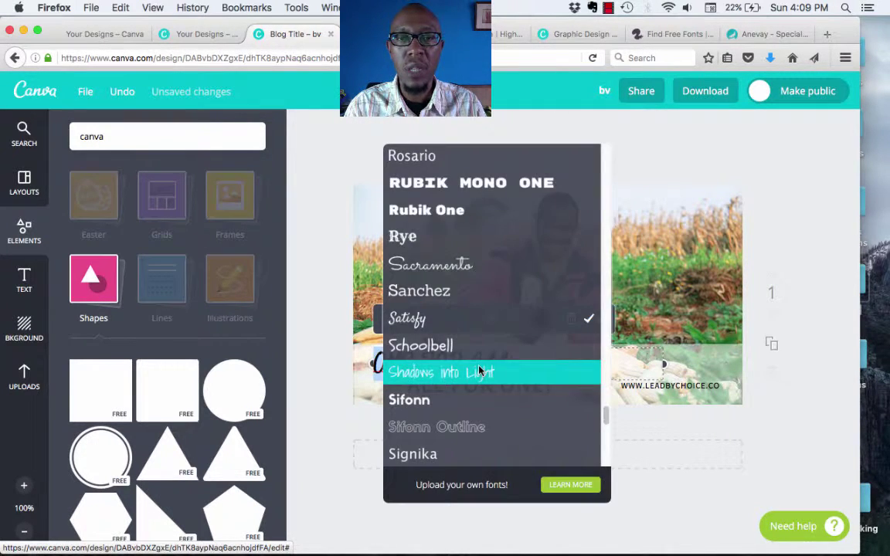
{"action": "left_click", "coordinate": [456, 372]}
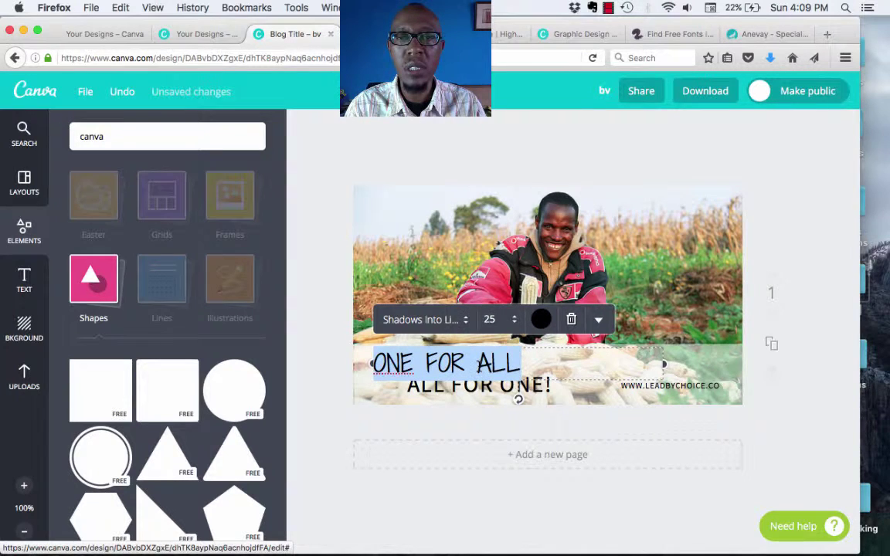
{"action": "left_click", "coordinate": [517, 415]}
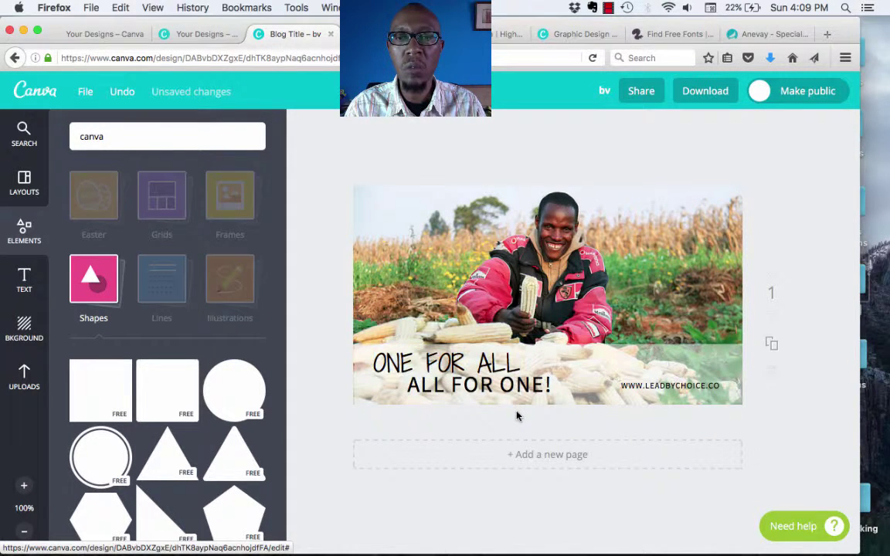
{"action": "left_click", "coordinate": [488, 390]}
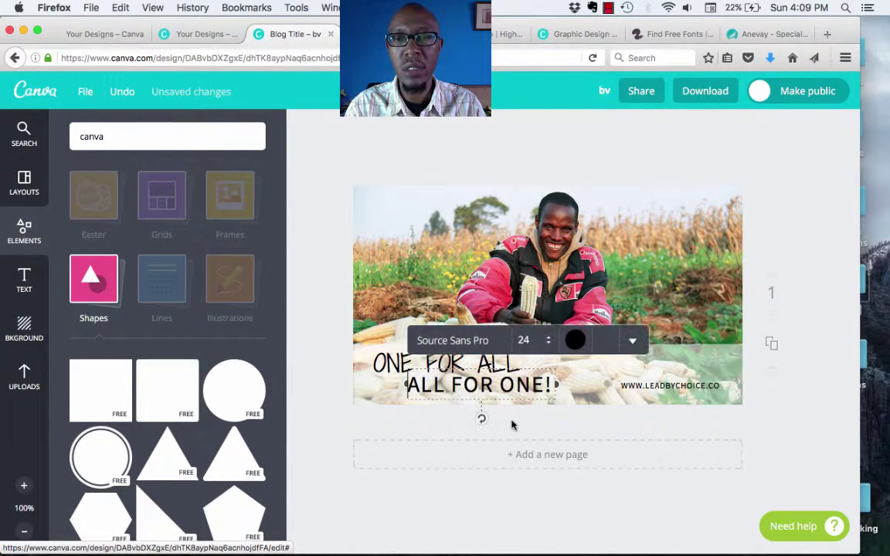
{"action": "left_click", "coordinate": [515, 426]}
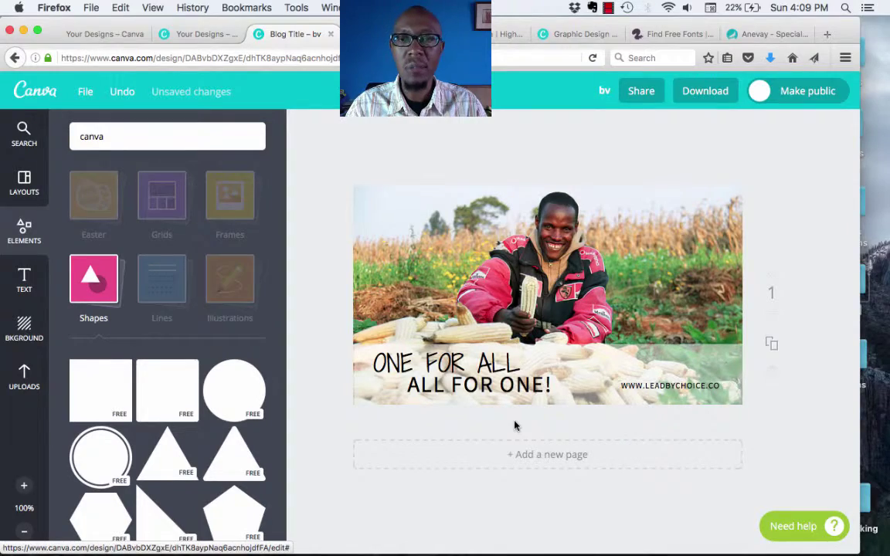
Rename the design to 'Leadership Cares'
{"action": "left_click", "coordinate": [605, 92]}
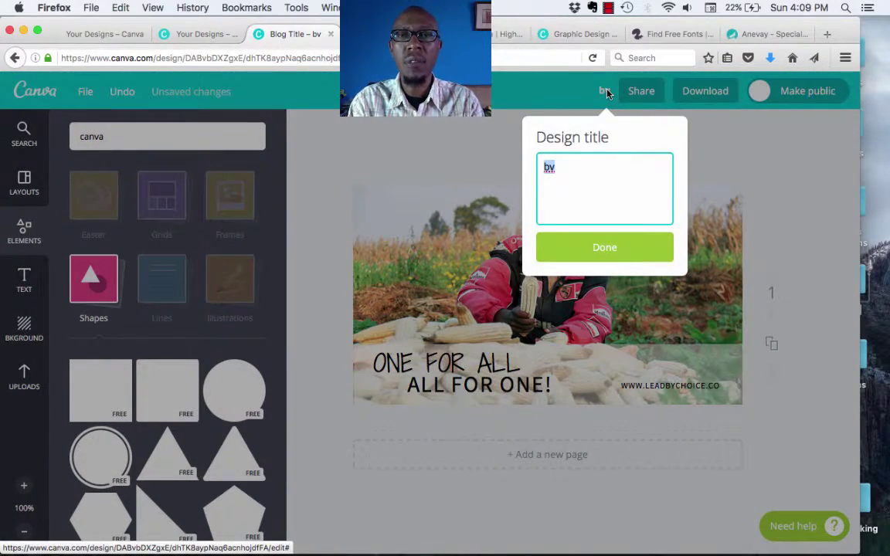
{"action": "type", "text": "Leadership Cares"}
{"action": "key", "text": "Return"}
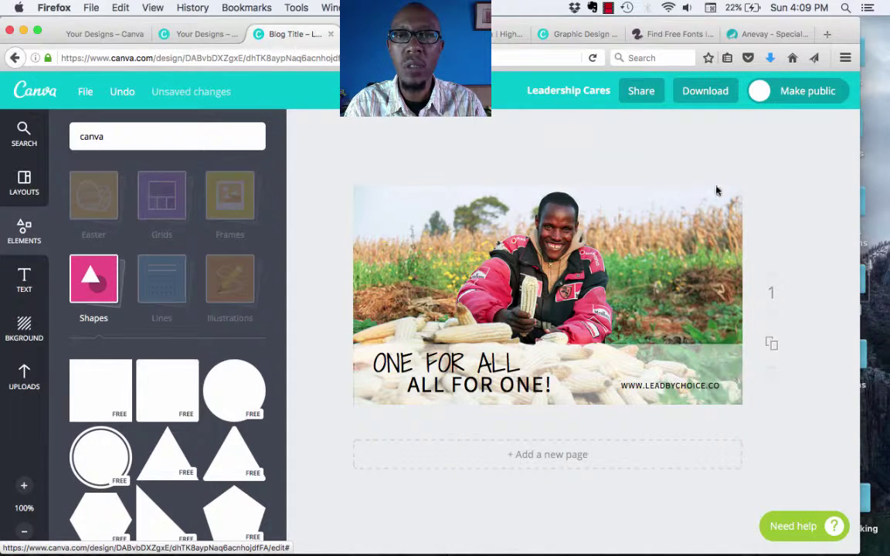
Look over the download options, then add a second page to the design
{"action": "left_click", "coordinate": [711, 93]}
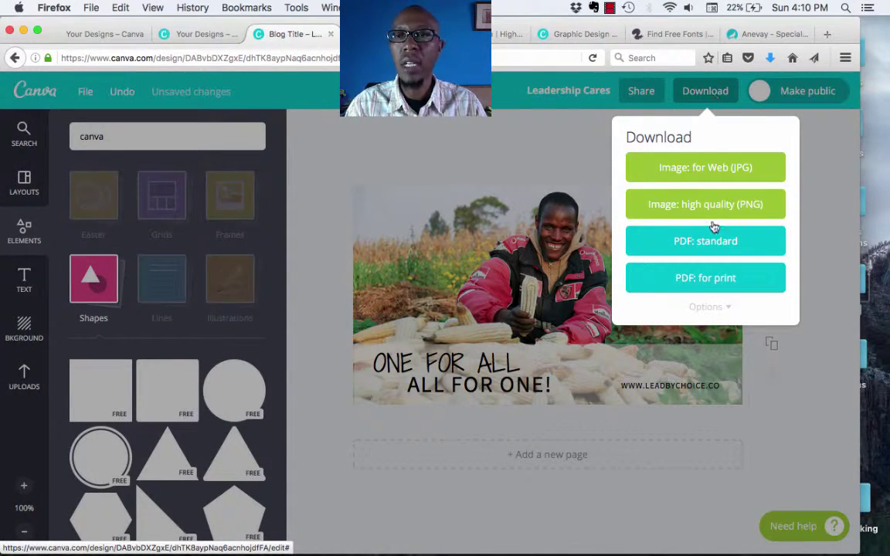
{"action": "left_click", "coordinate": [707, 306]}
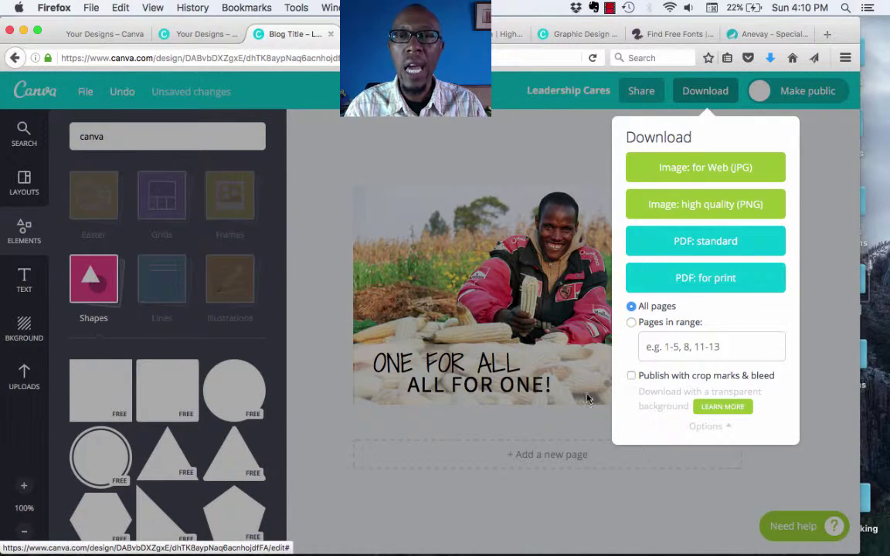
{"action": "left_click", "coordinate": [809, 430]}
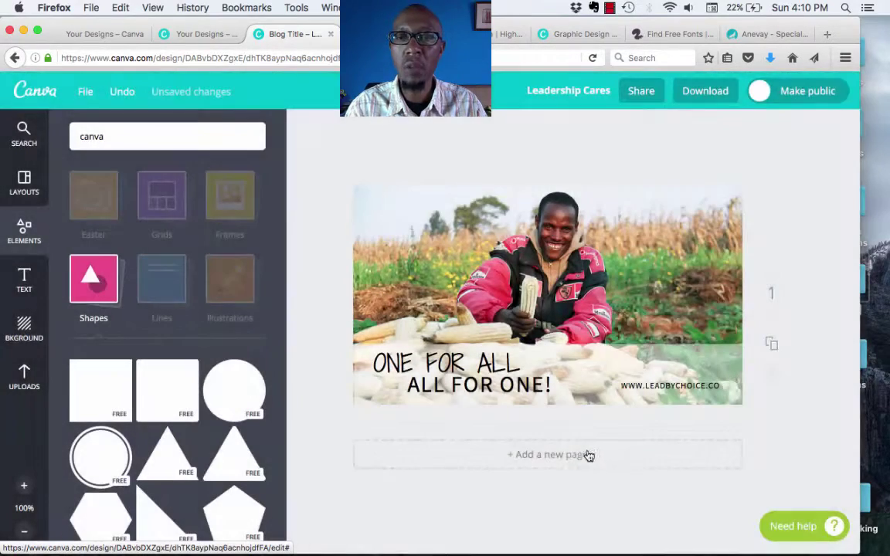
{"action": "left_click", "coordinate": [582, 455]}
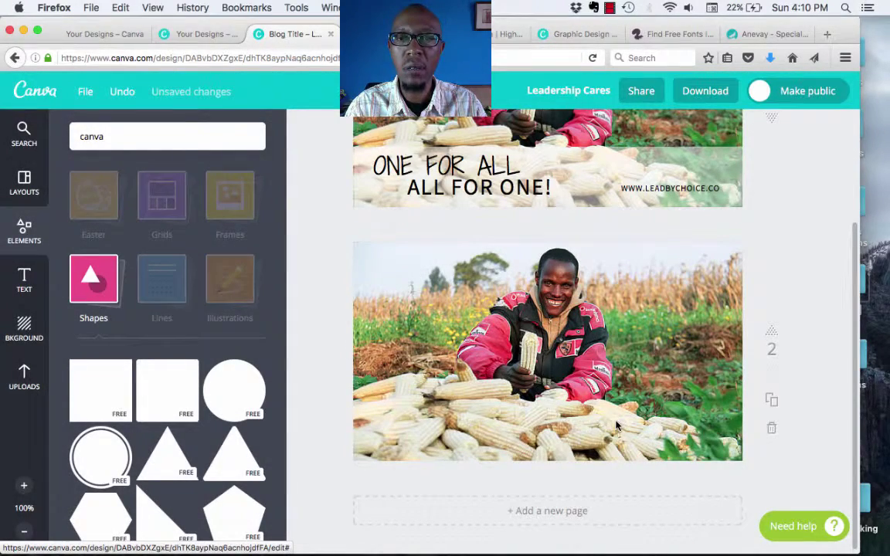
Download a page range as Image: for Web (JPG) and show recent downloads
{"action": "left_click", "coordinate": [703, 91]}
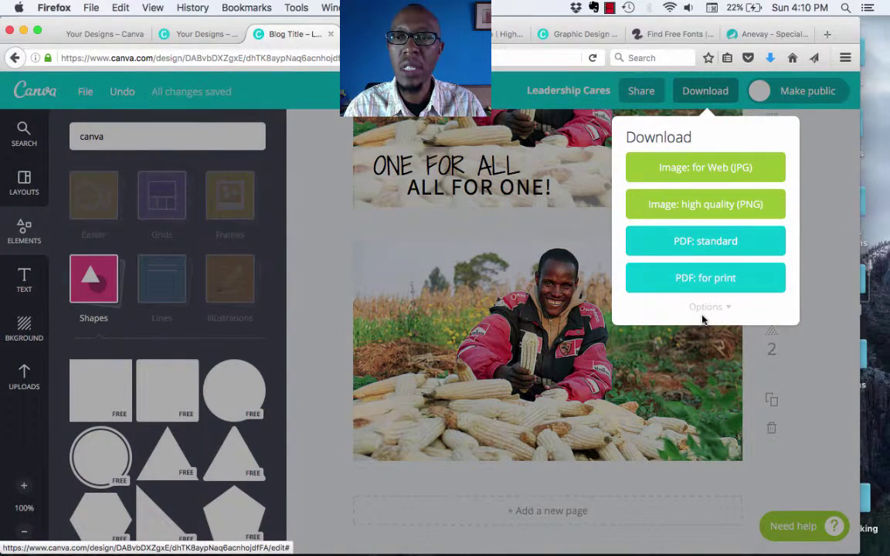
{"action": "left_click", "coordinate": [706, 309]}
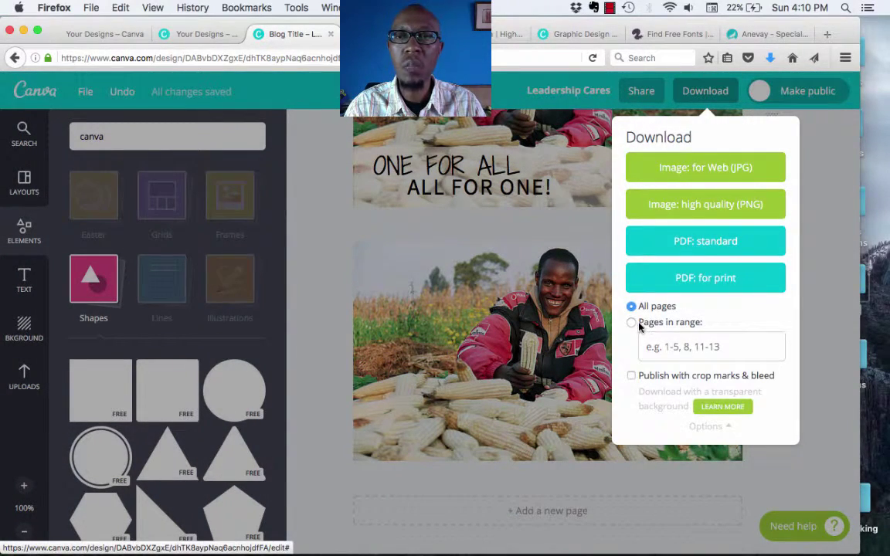
{"action": "left_click", "coordinate": [632, 322]}
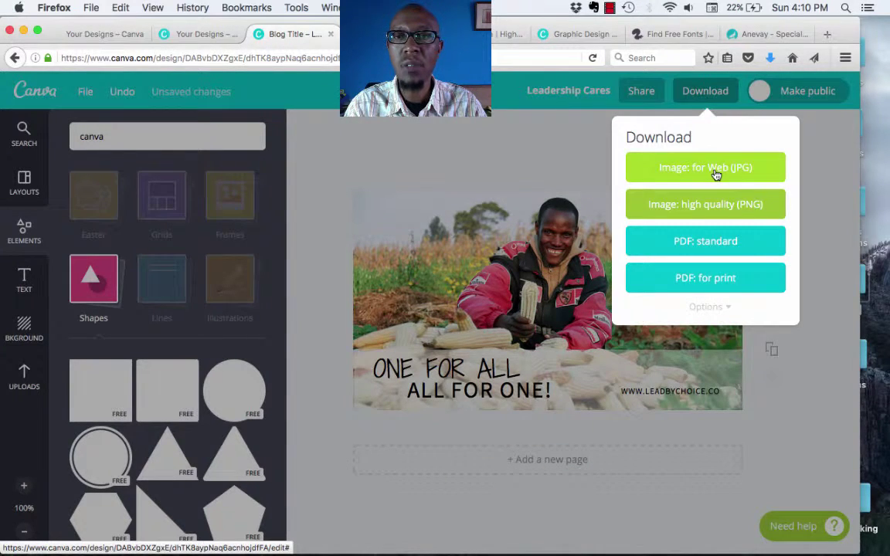
{"action": "left_click", "coordinate": [715, 175]}
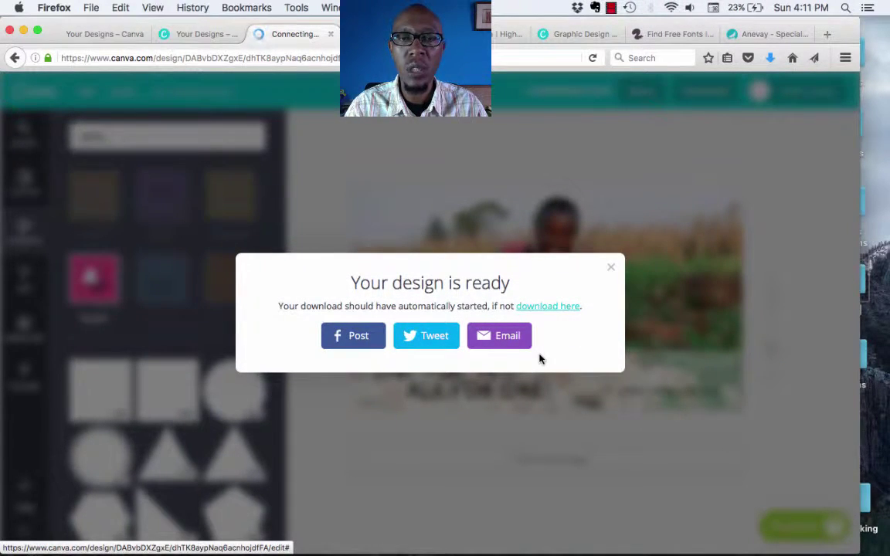
{"action": "mouse_move", "coordinate": [639, 550]}
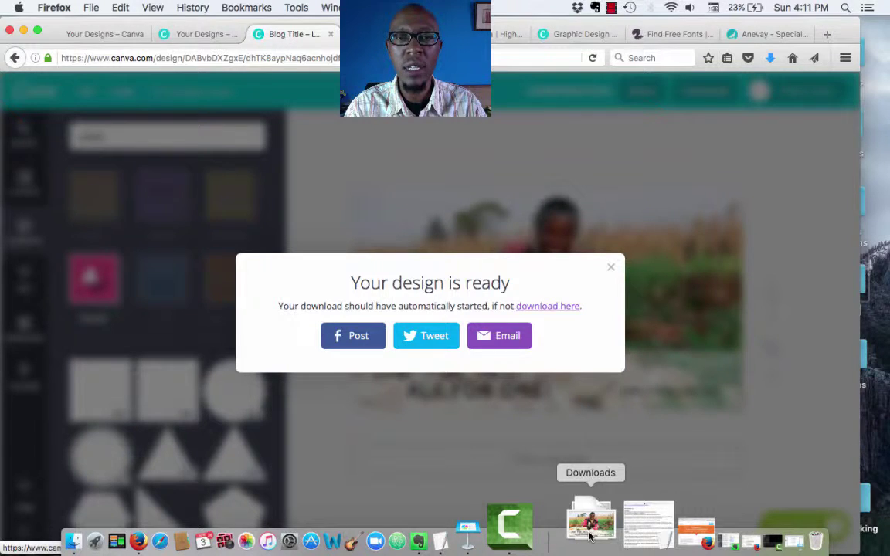
{"action": "left_click", "coordinate": [589, 535]}
Open Leadership Cares.jpg from Downloads in Preview to check it
{"action": "left_click", "coordinate": [600, 462]}
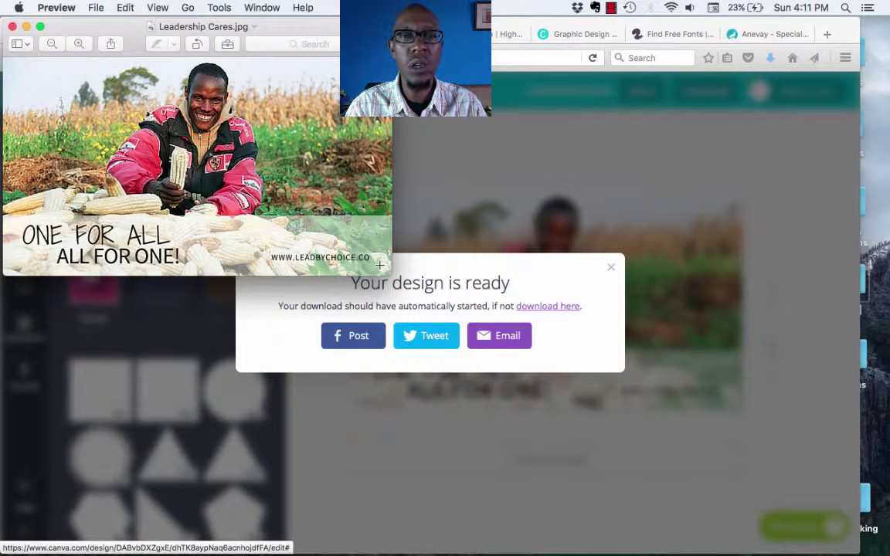
{"action": "key", "text": "super+w"}
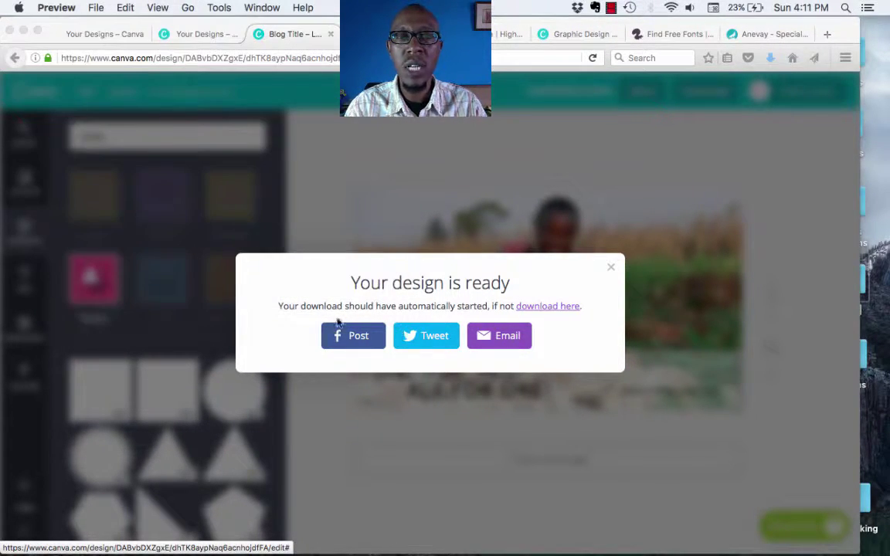